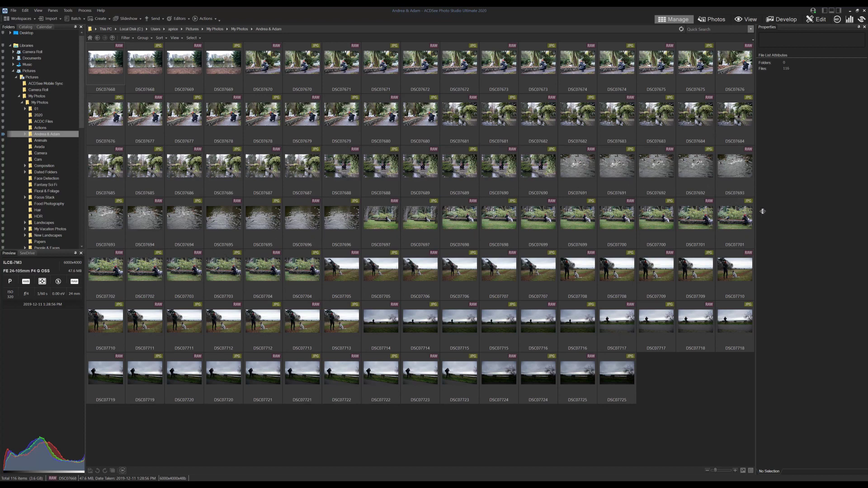
- View the details of photo DSC07701, then list the available import sources
left_click(735, 220)
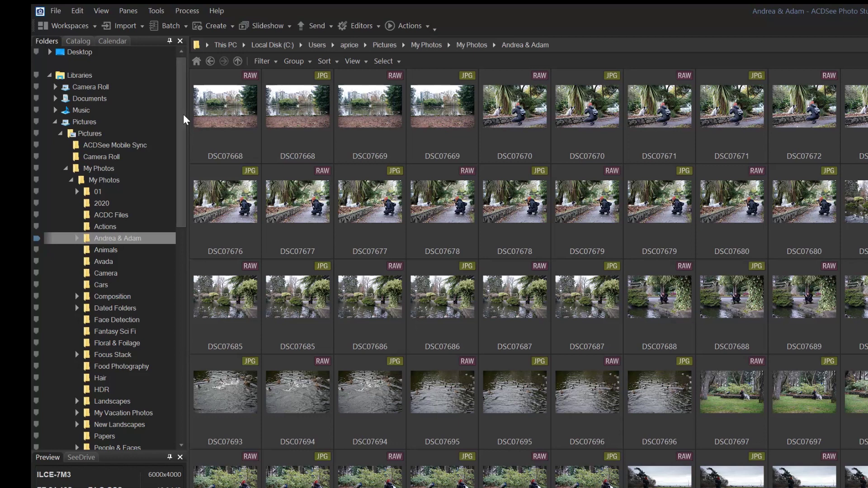
mouse_move(183, 120)
left_mouse_down()
mouse_move(185, 248)
mouse_move(184, 108)
left_mouse_up()
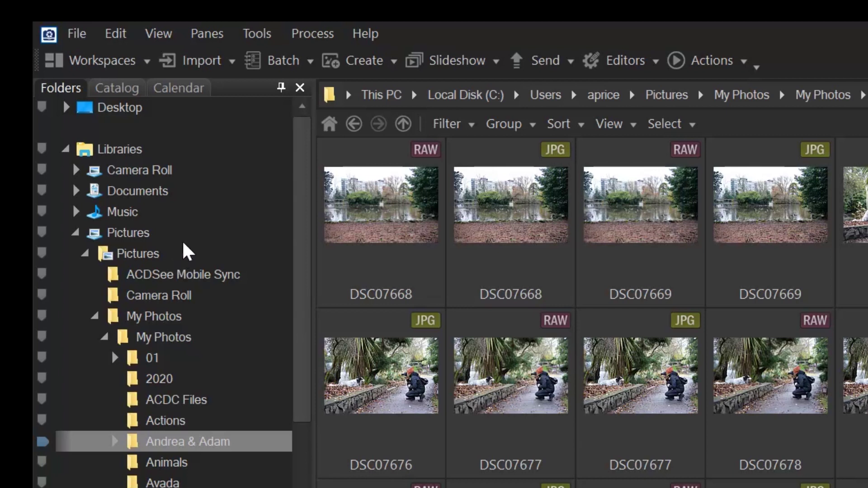
left_click(225, 61)
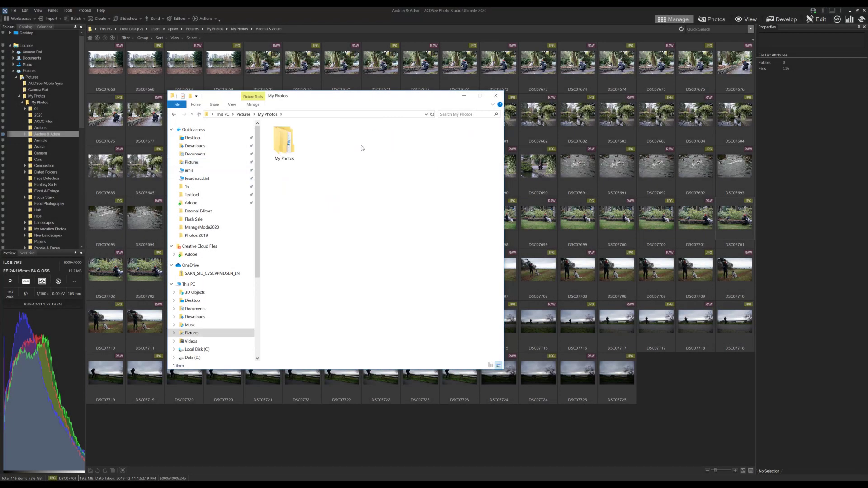
- Browse the Andrea & Adam images under My Photos in File Explorer, then close Explorer
left_click(282, 147)
double_click(282, 147)
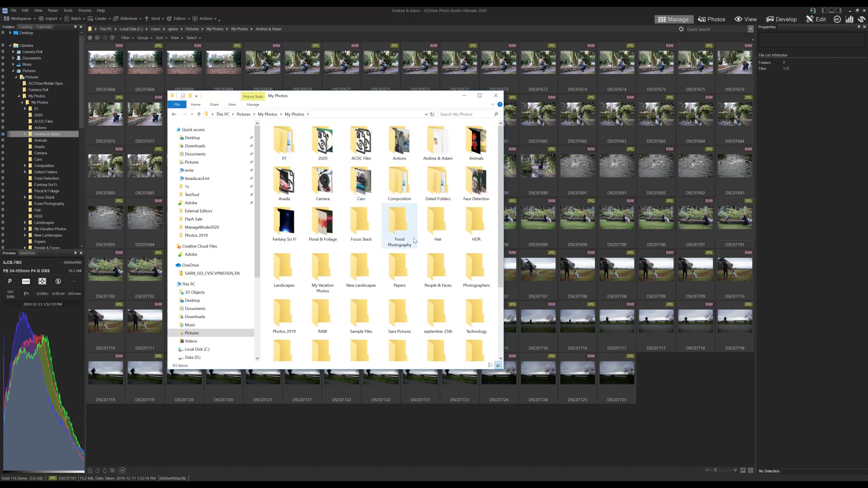
double_click(425, 149)
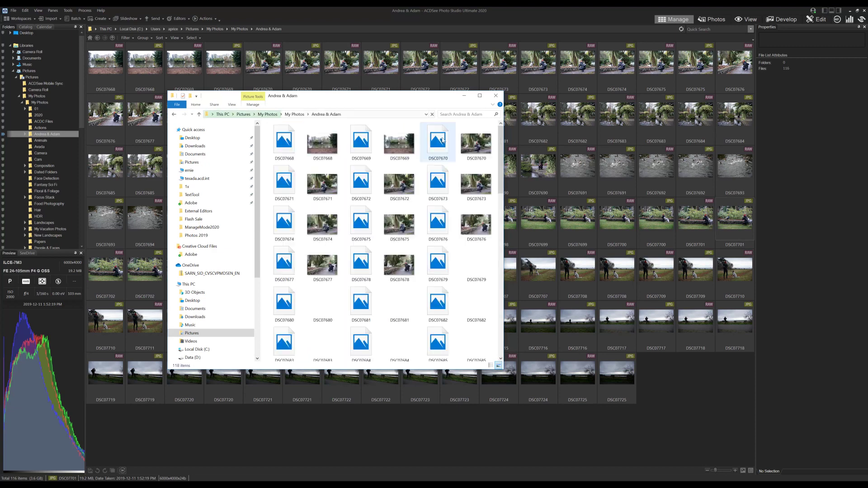
scroll(404, 173, "down", 5)
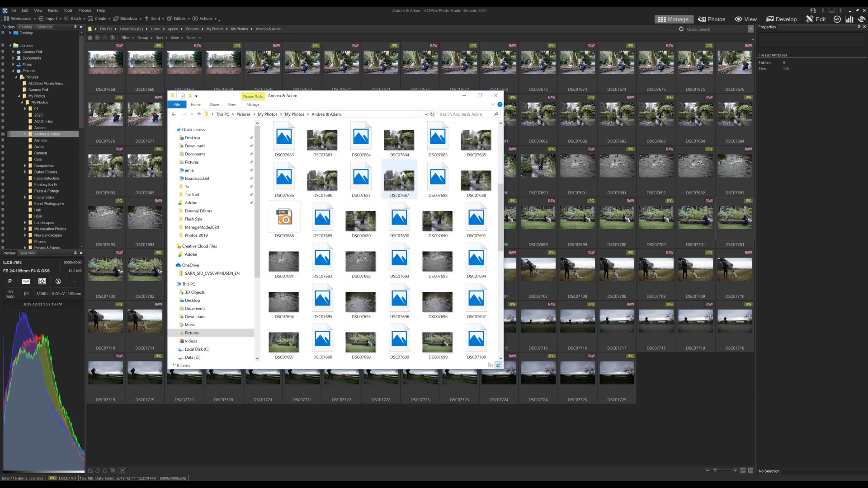
scroll(402, 173, "down", 9)
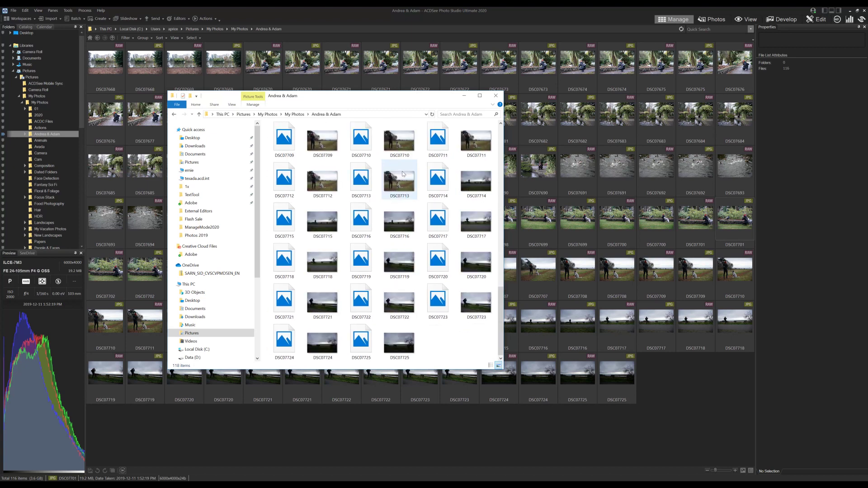
left_click(497, 99)
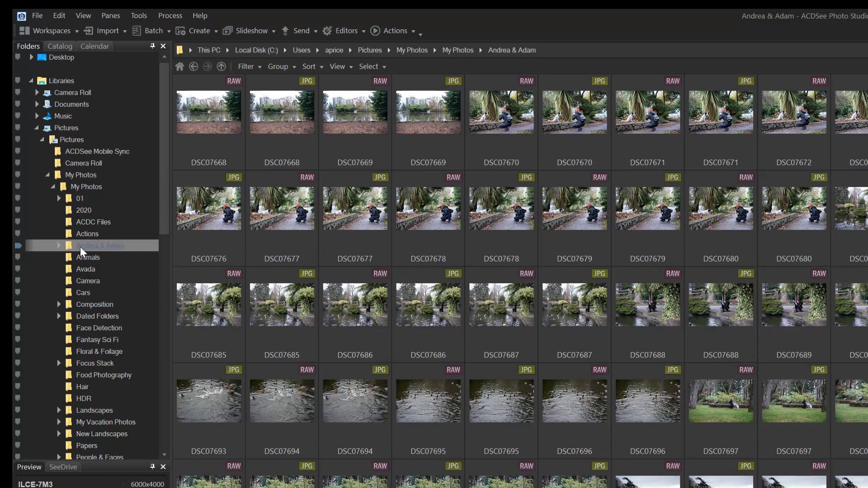
- Create a new folder named Archive under Pictures
left_click(125, 248)
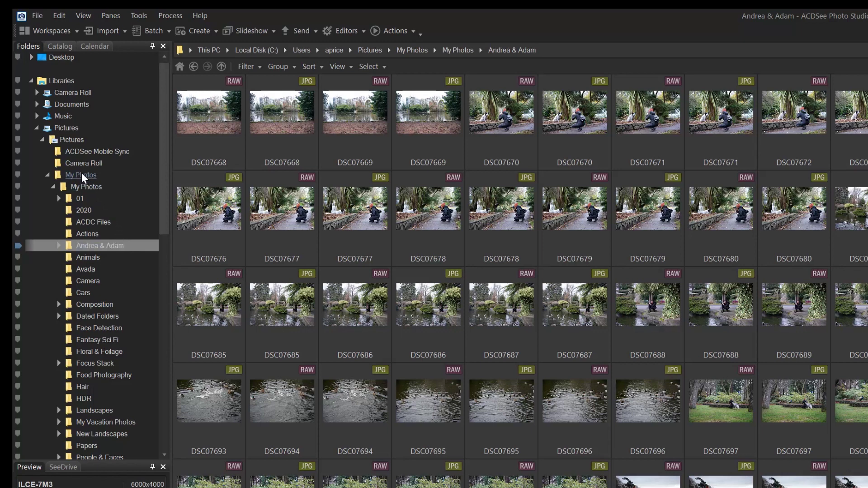
right_click(74, 144)
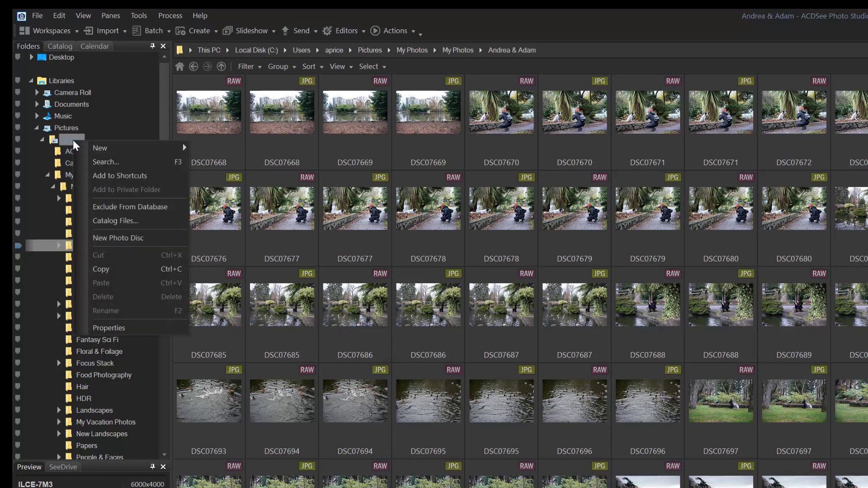
mouse_move(106, 151)
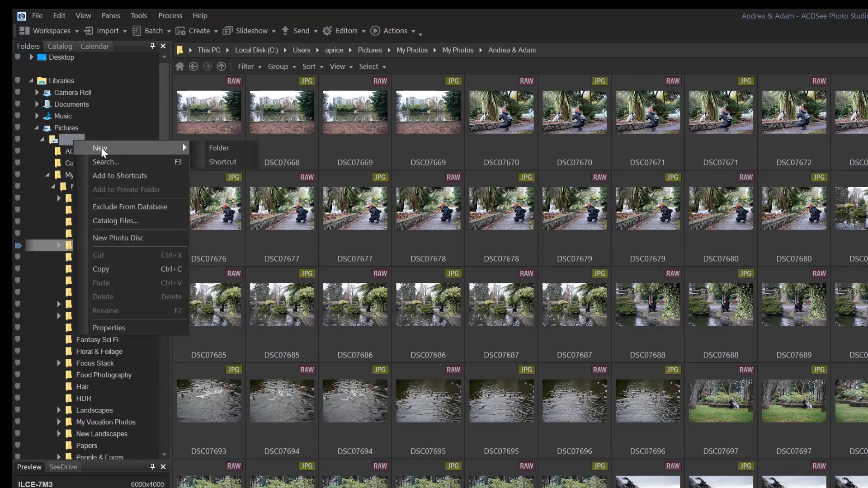
left_click(216, 149)
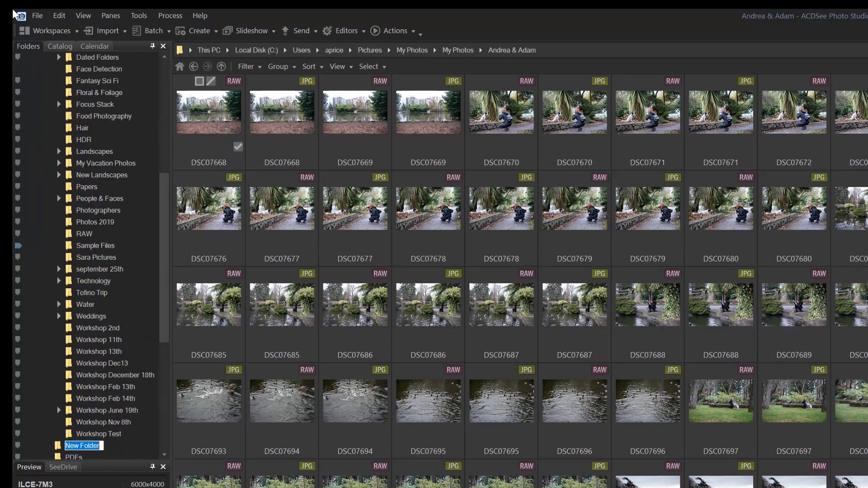
type("Archive")
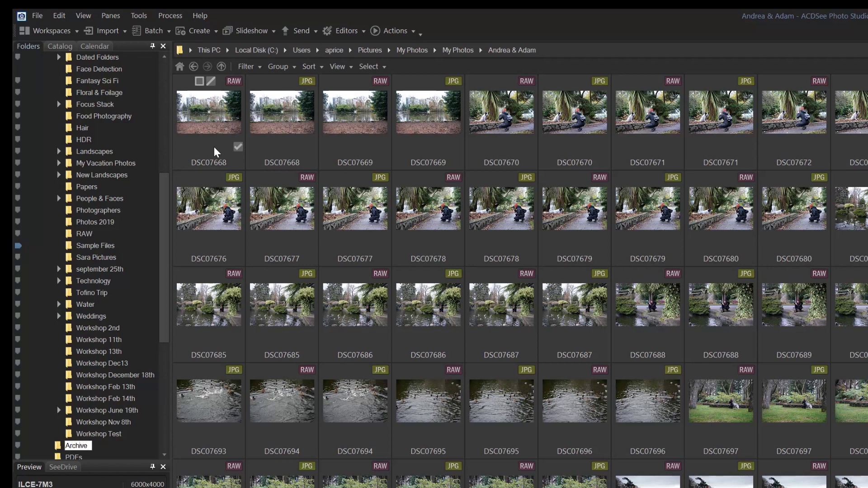
key("Return")
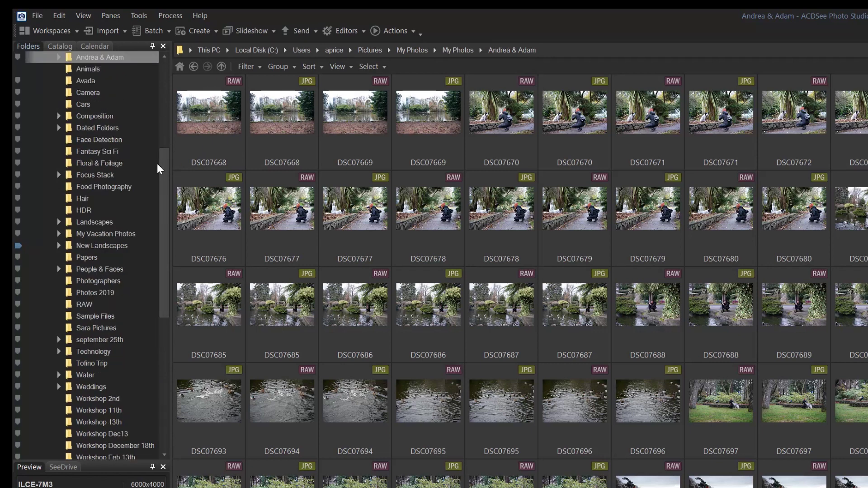
- Create an Andrea & Adam subfolder inside Archive
left_click_drag(158, 165, 170, 85)
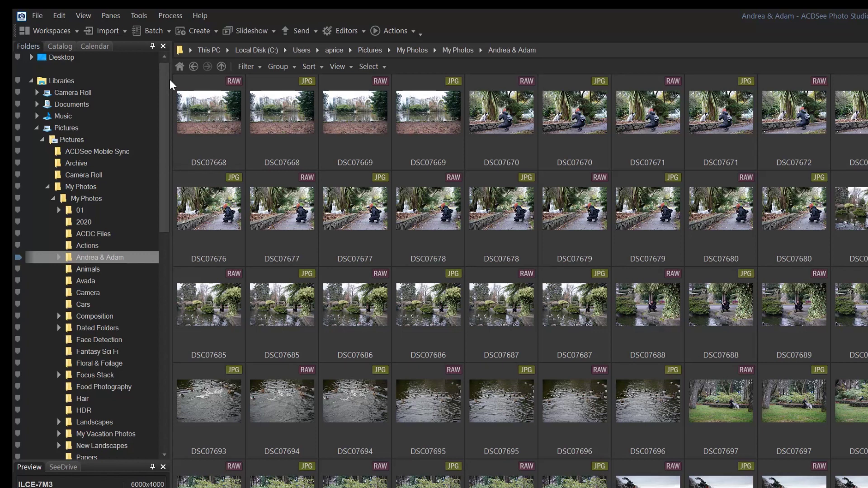
right_click(72, 164)
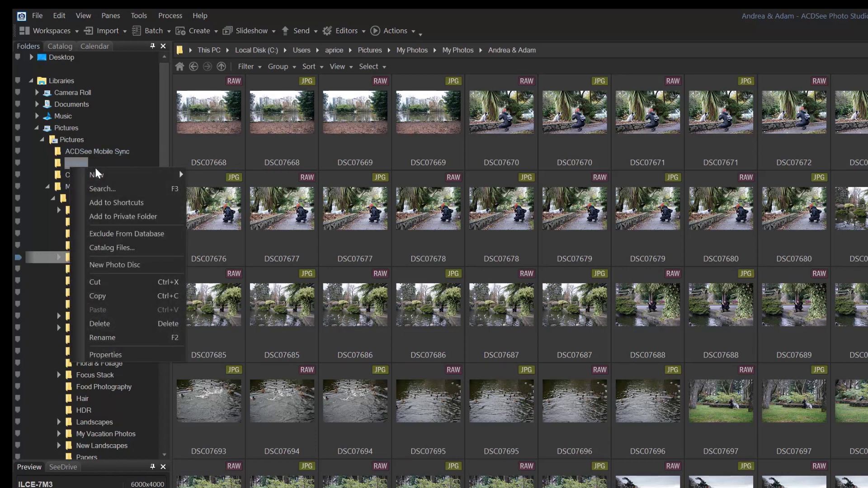
mouse_move(163, 175)
left_click(220, 176)
type("A")
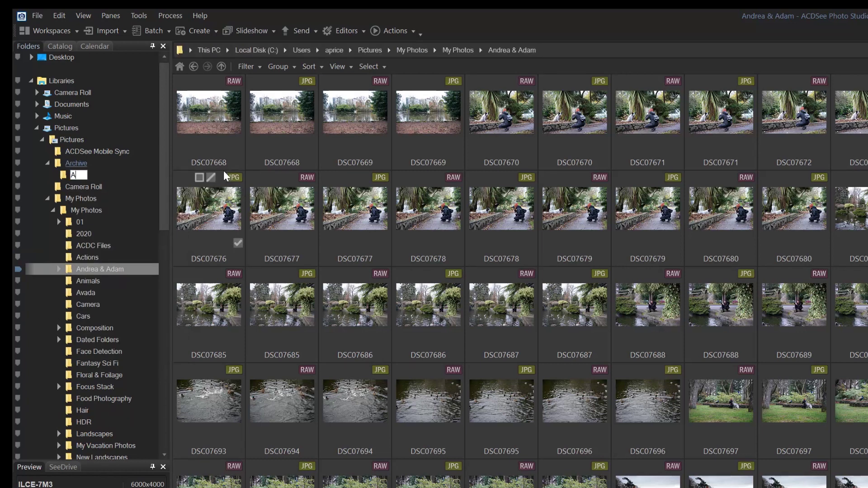
type("ndrea & Adam")
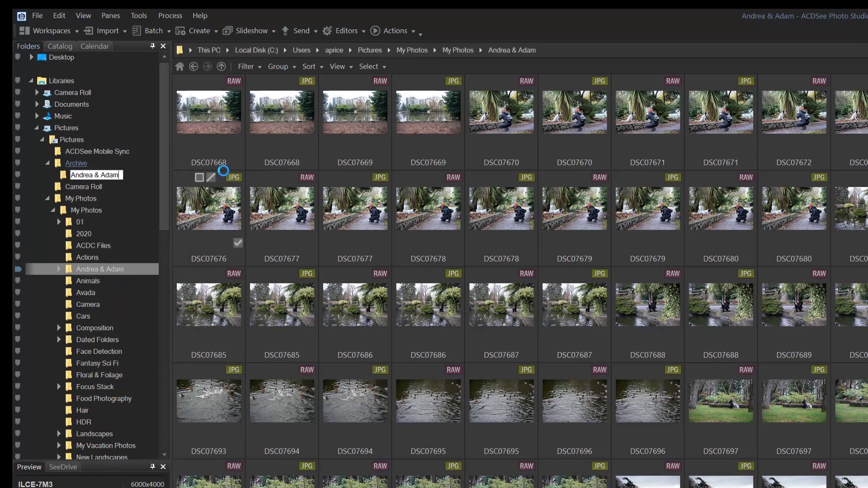
key("Return")
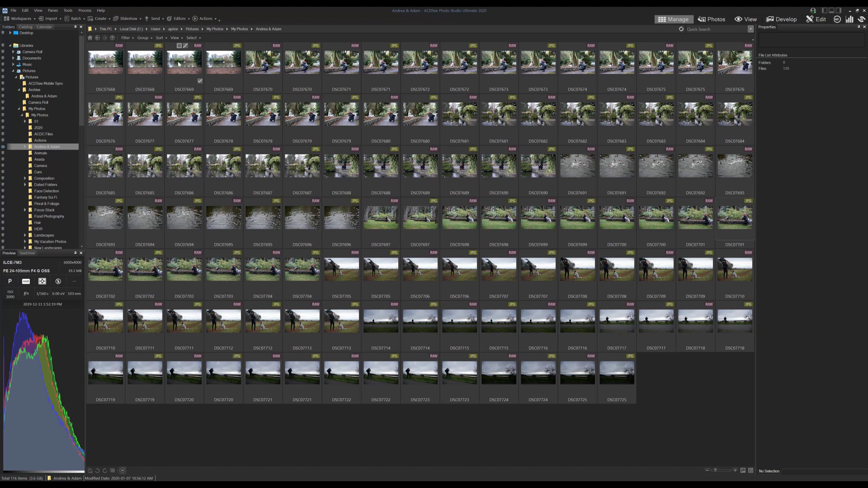
- Create a new JPG subfolder inside the Andrea & Adam folder
right_click(673, 396)
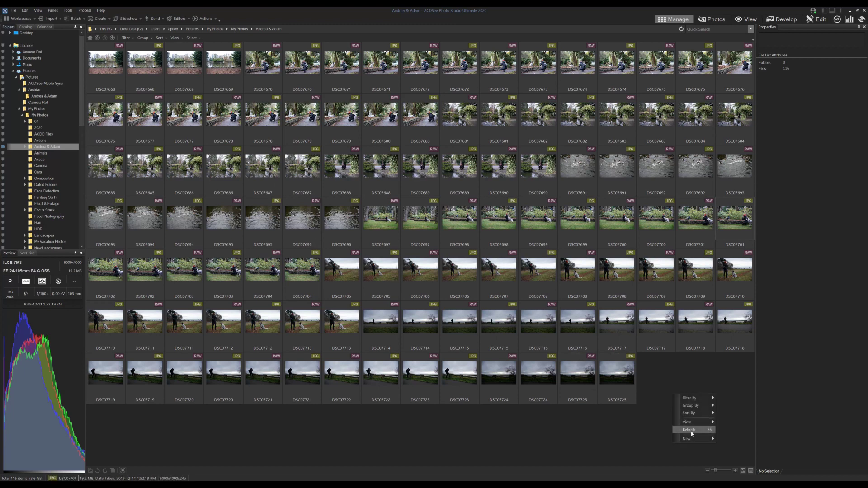
mouse_move(707, 442)
left_click(736, 455)
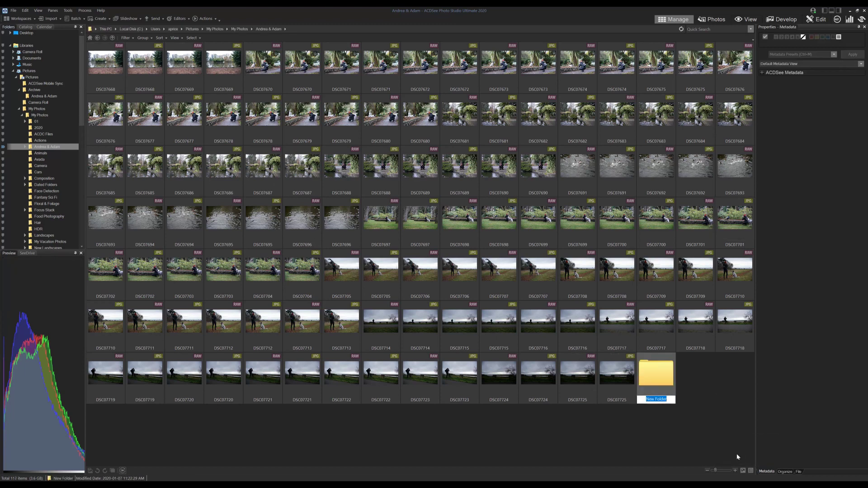
type("JPG")
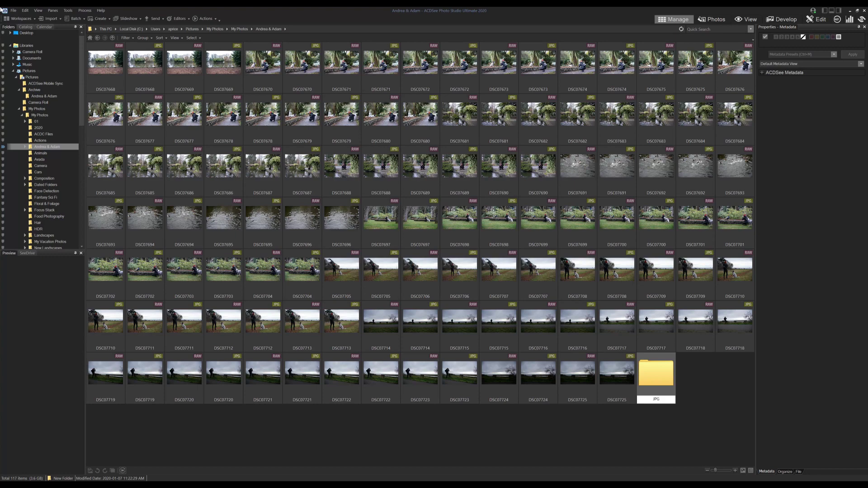
key("Return")
- Sort the photos by image type so JPGs list before RAWs
left_click(691, 375)
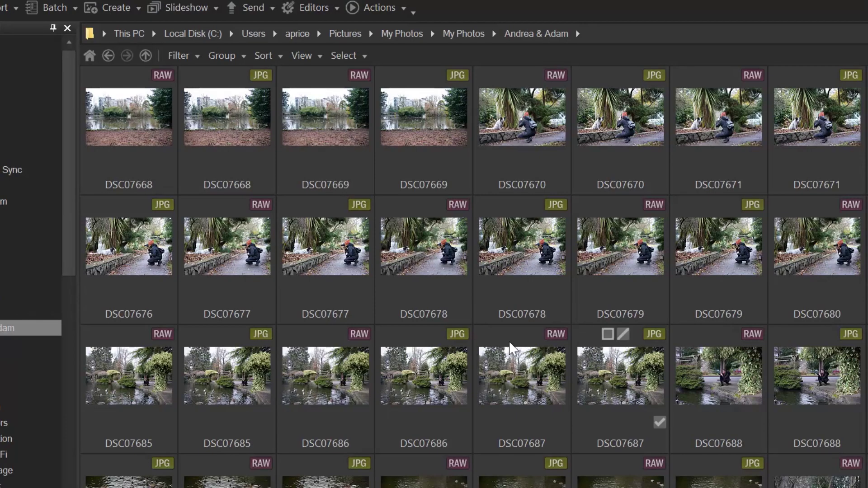
left_click(270, 55)
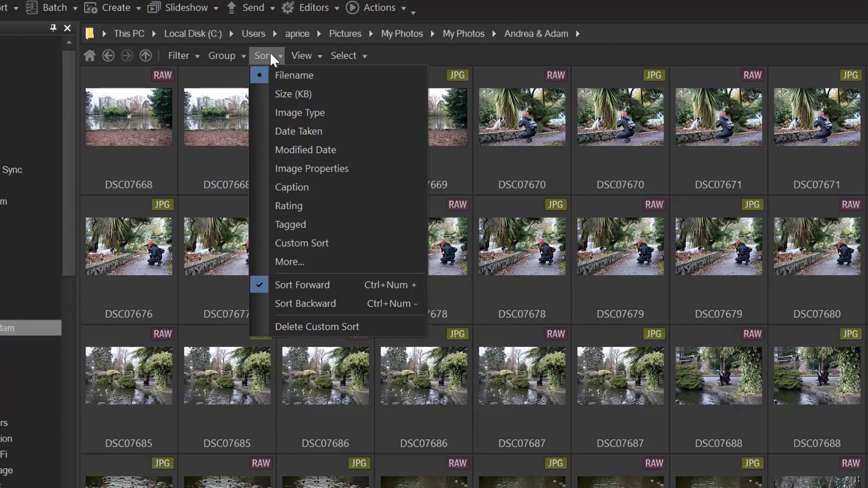
left_click(300, 110)
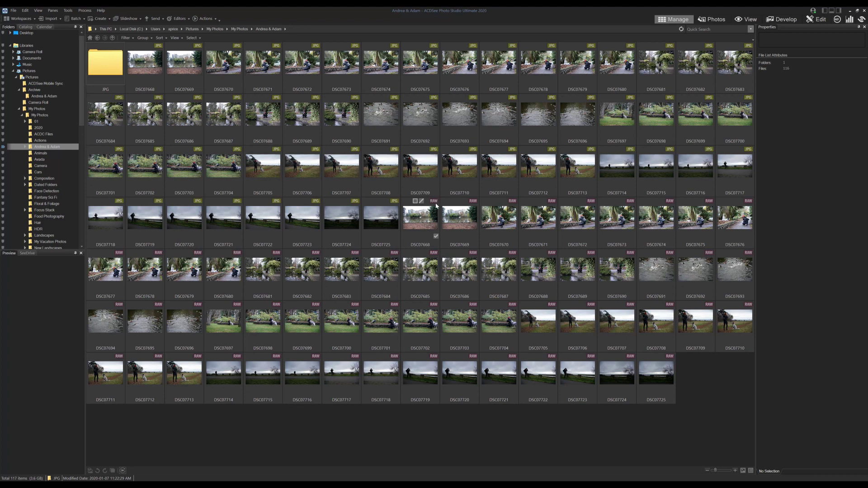
- Move the 58 JPGs into the JPG folder, then move it into Archive's Andrea & Adam
left_click(144, 65)
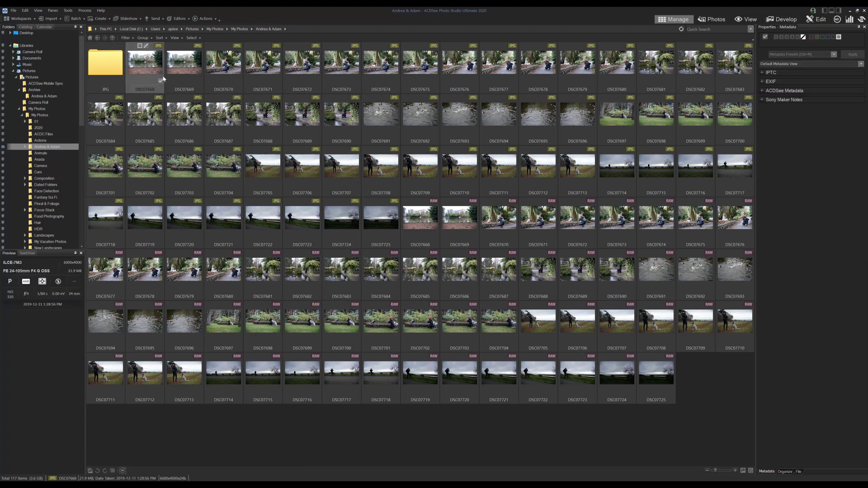
left_click(393, 230, "shift")
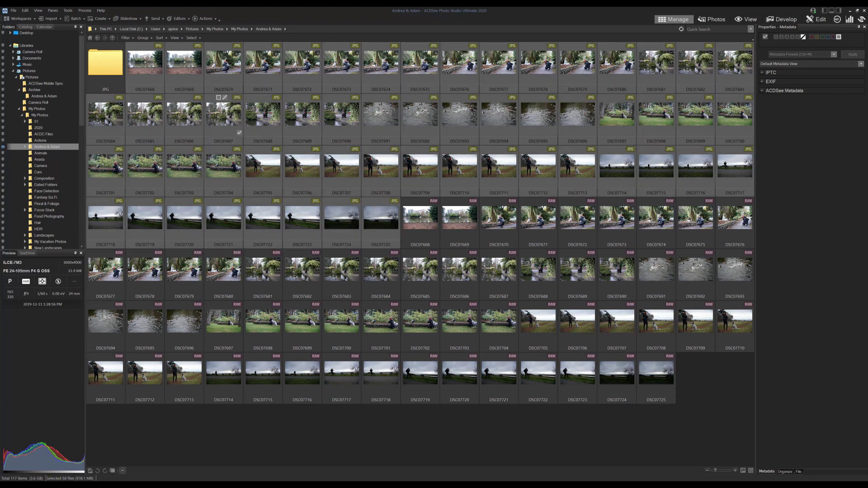
key("Delete")
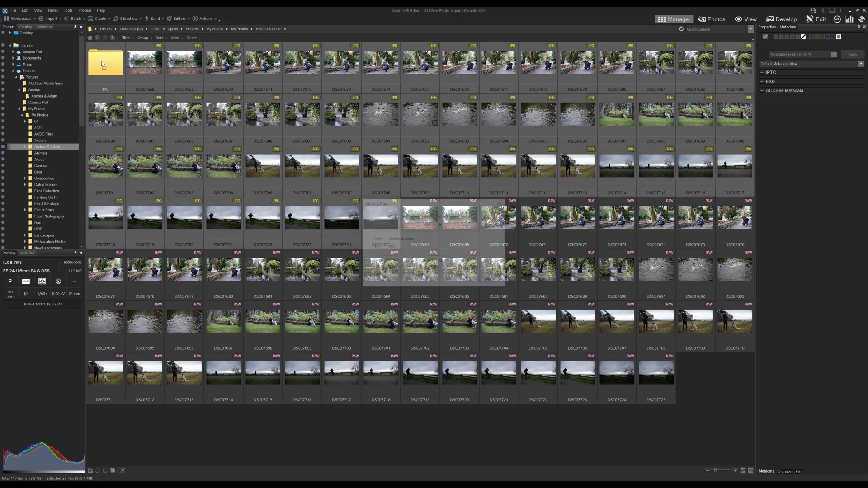
left_click(476, 254)
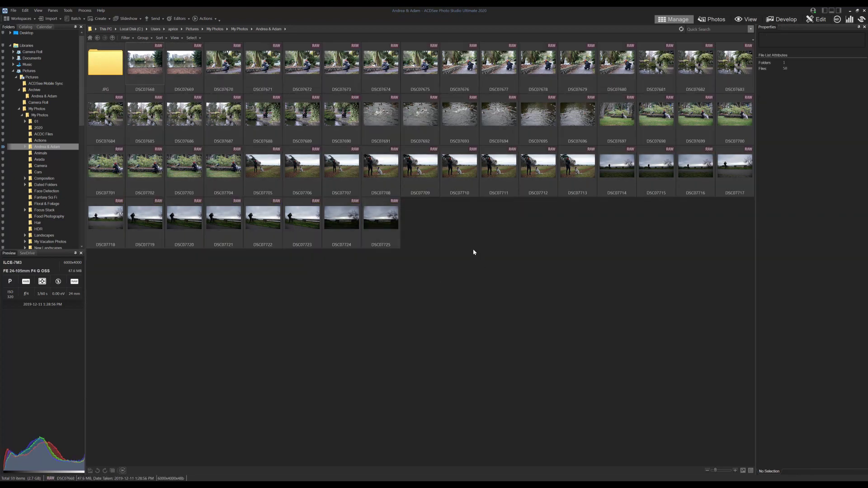
left_click(110, 86)
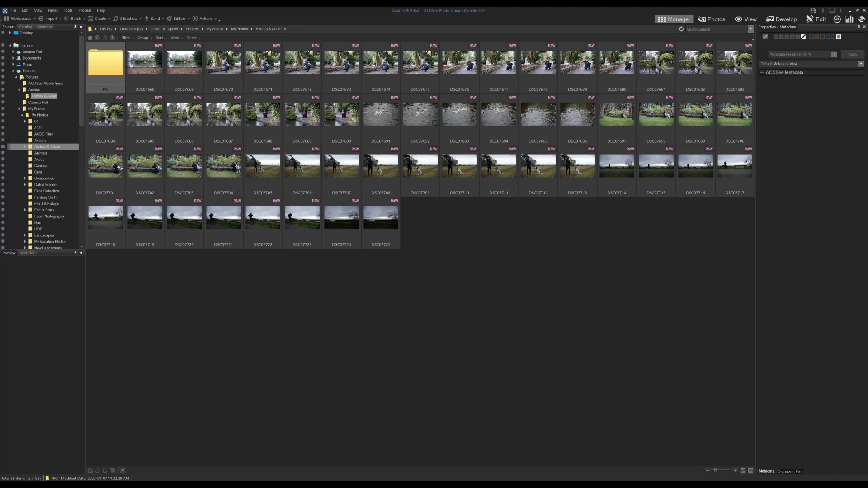
left_click_drag(49, 99, 50, 99)
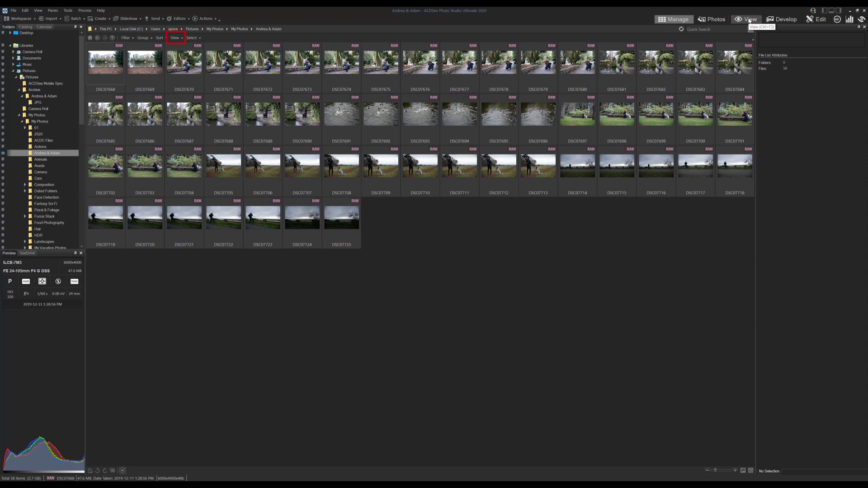
- Switch the file list to Filmstrip view with a large preview of DSC07672
left_click(175, 38)
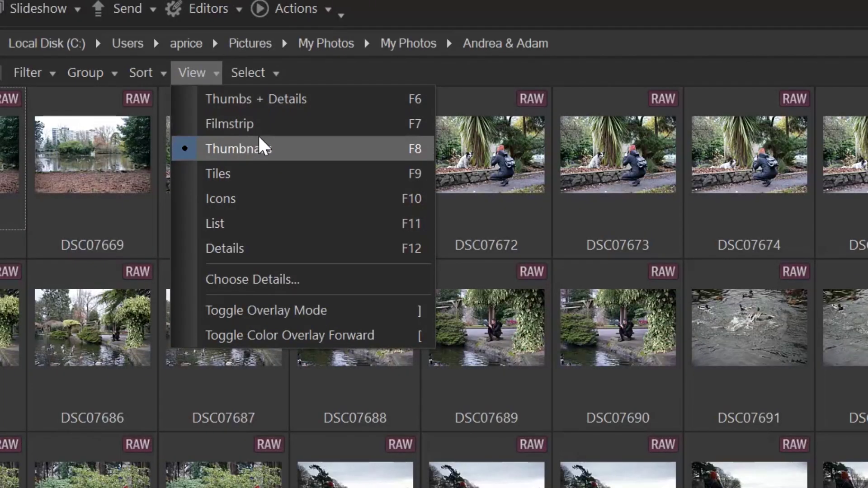
left_click(355, 138)
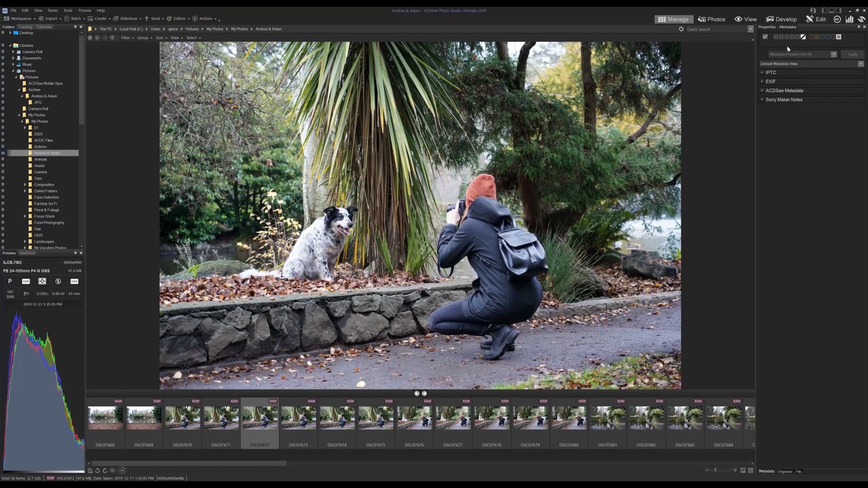
- Show the Organize properties with the Categories and Keywords sections collapsed
left_click(788, 471)
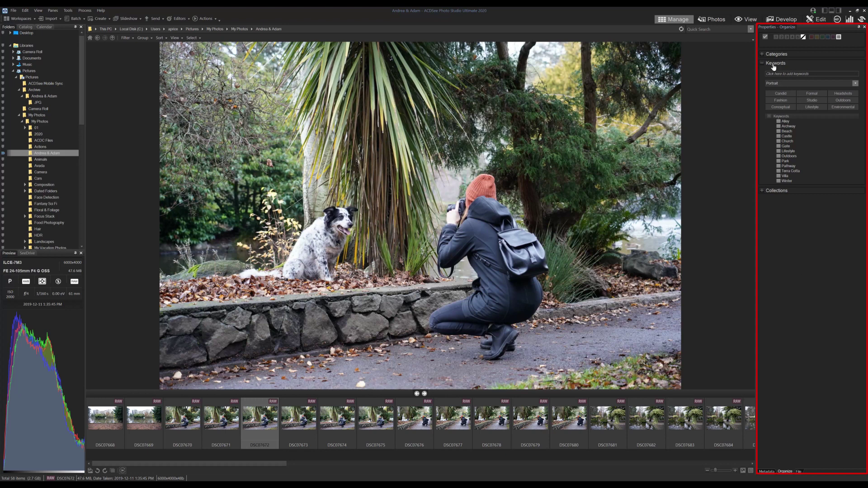
left_click(762, 55)
left_click(763, 56)
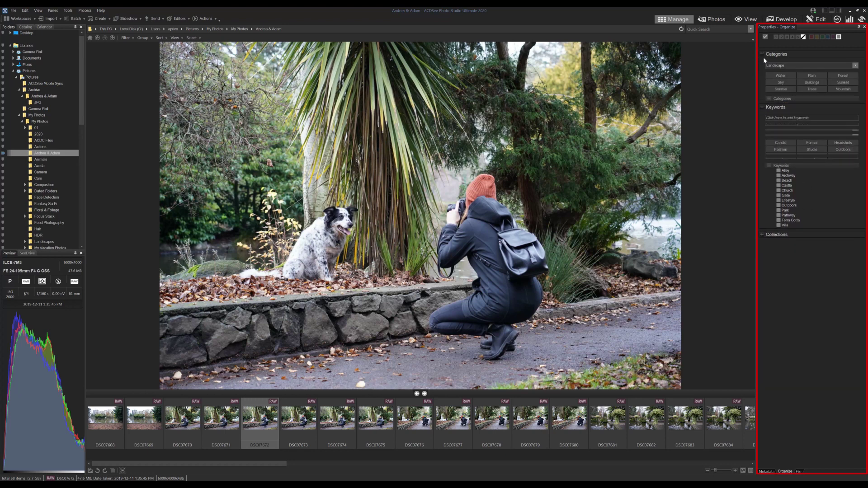
left_click(762, 64)
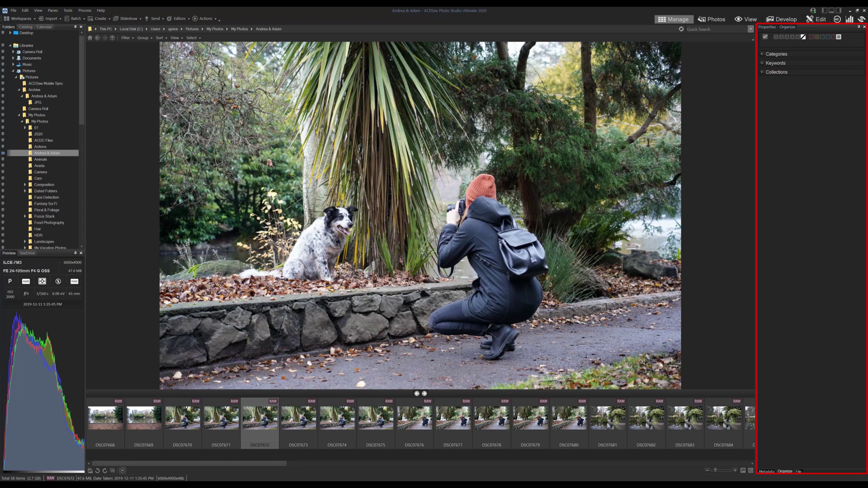
- Give the first two photos, DSC07668 and DSC07669, a rating of 1
key("Home")
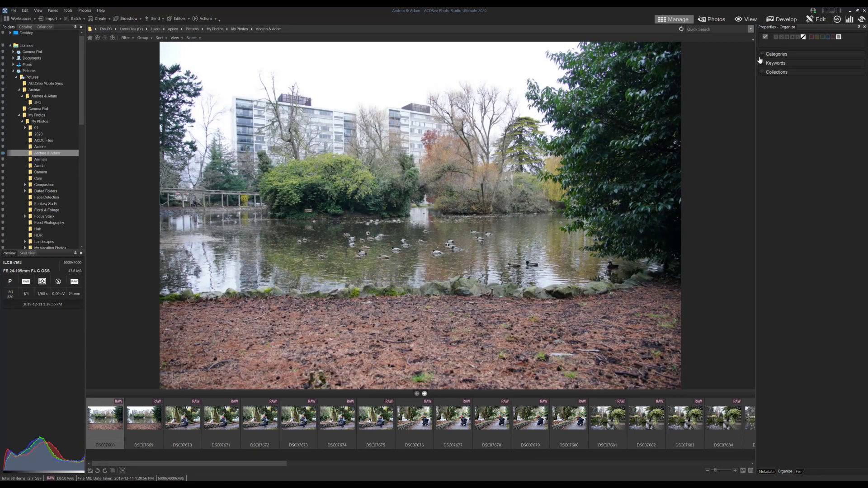
left_click(776, 38)
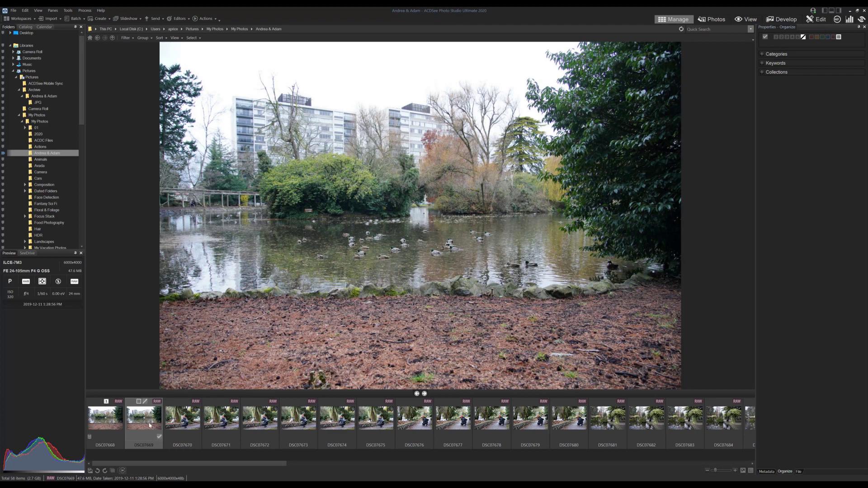
key("ctrl+1")
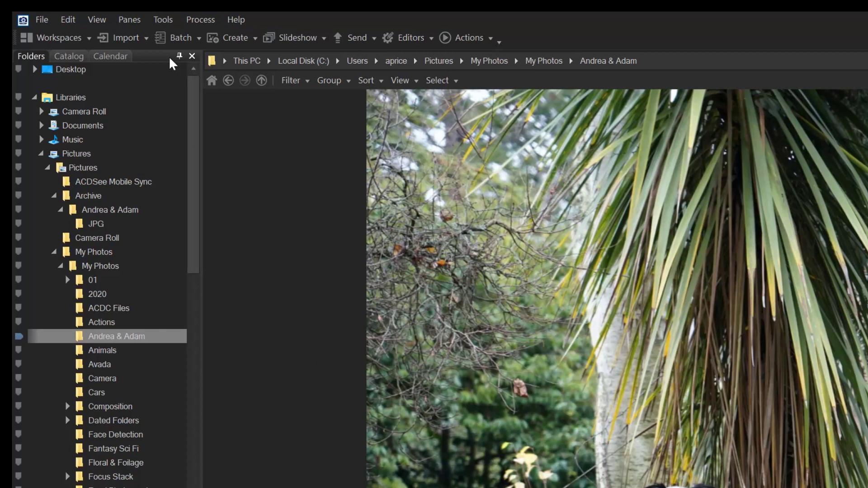
- Turn on Auto Advance for Manage Mode in the General options
left_click(67, 10)
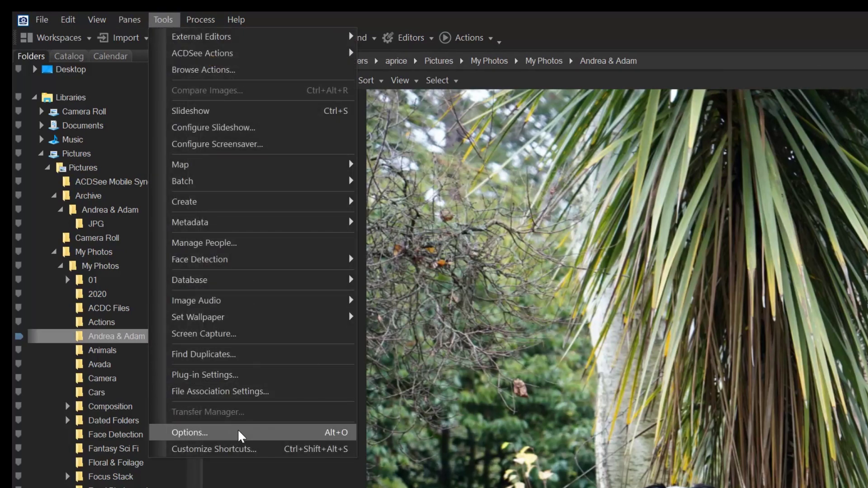
left_click(238, 433)
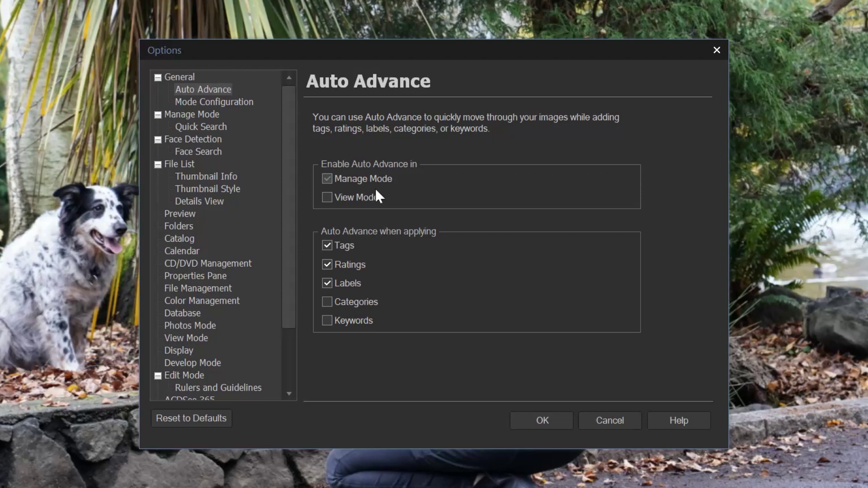
left_click(383, 179)
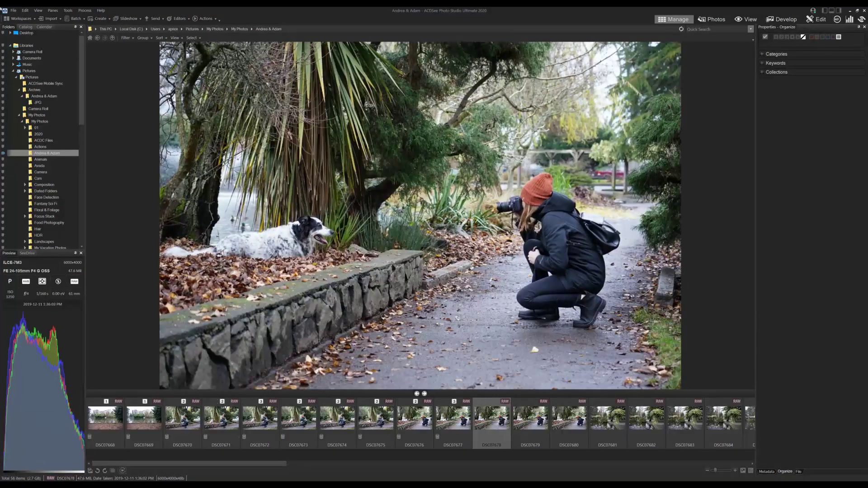
- Rate the remaining photos 1, 2 or 3 along the filmstrip through DSC07725
key("Right")
key("Right")
key("Right")
key("Right")
key("Right")
key("Right")
key("Right")
key("Right")
key("Right")
key("Right")
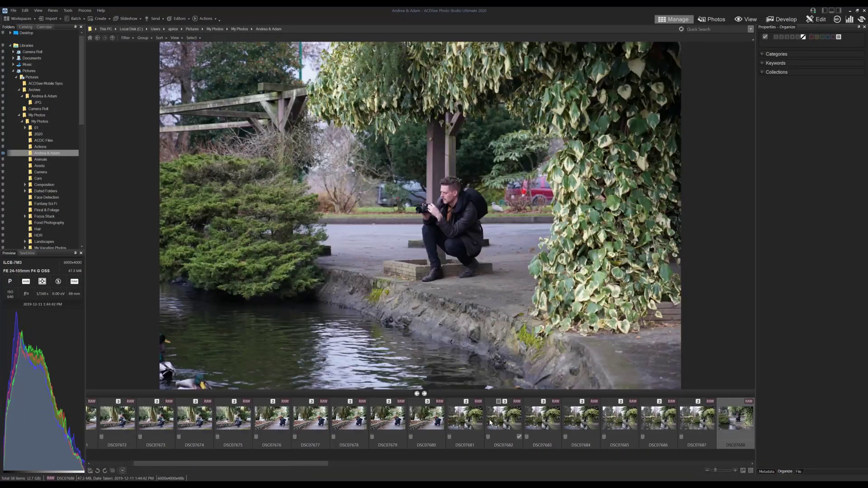
key("Right")
key("Right")
key("Right")
key("Right")
key("Right")
key("Right")
key("Right")
key("Right")
key("Right")
key("Right")
key("Right")
key("Right")
key("Right")
key("Right")
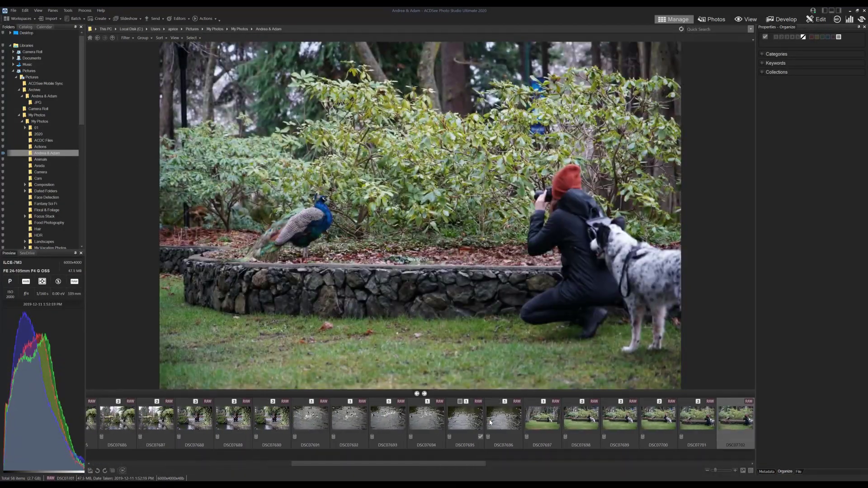
key("Right")
key("Right")
key("Right")
key("Right")
key("Right")
key("Right")
key("Right")
key("Right")
key("Right")
key("Right")
key("Right")
key("Right")
key("Right")
key("Right")
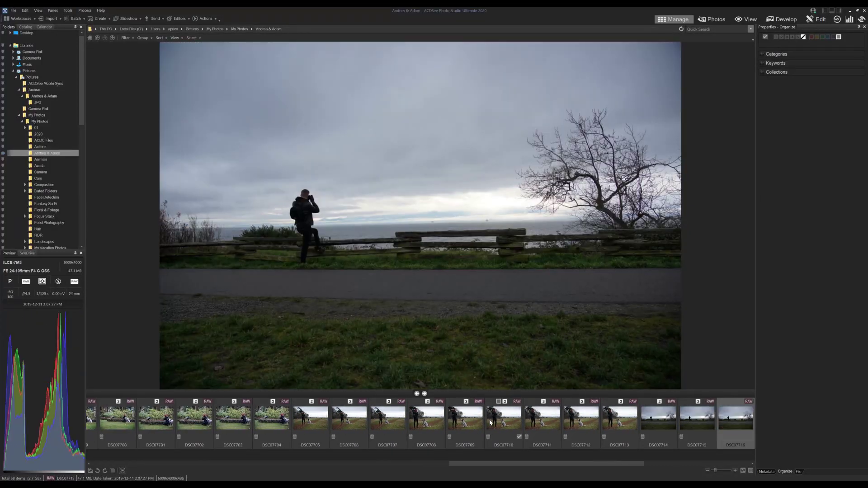
key("Right")
key("Right")
key("Right")
key("Right")
key("Right")
key("Right")
key("Right")
key("Right")
key("Right")
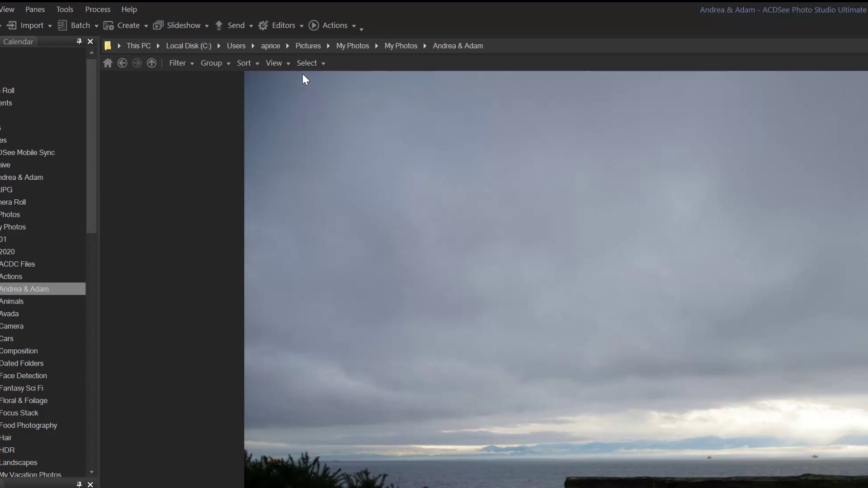
- Show the photos as a thumbnail grid sorted by rating
left_click(176, 38)
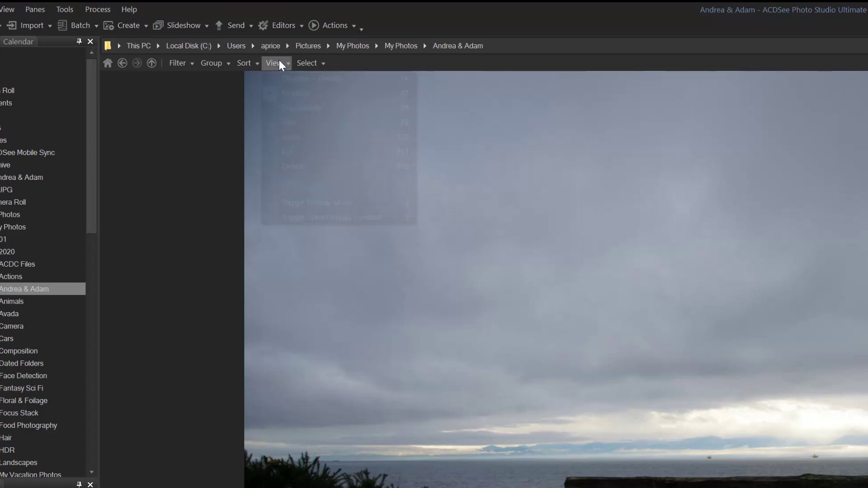
left_click(292, 107)
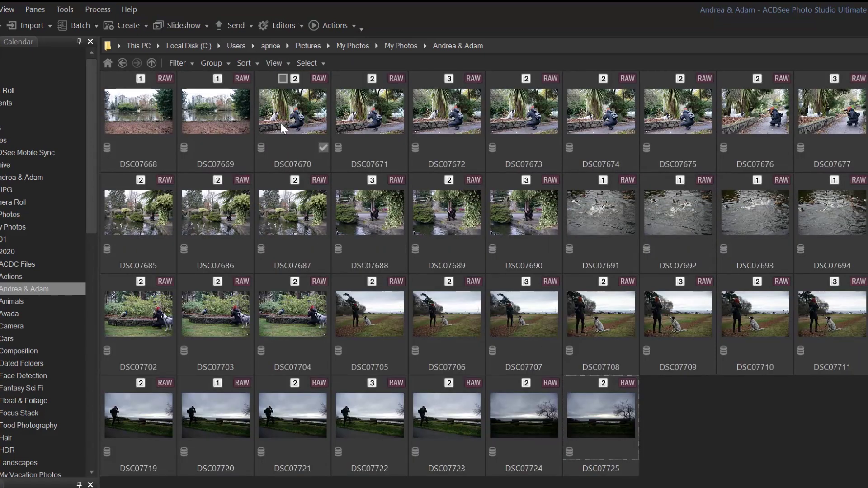
left_click(245, 62)
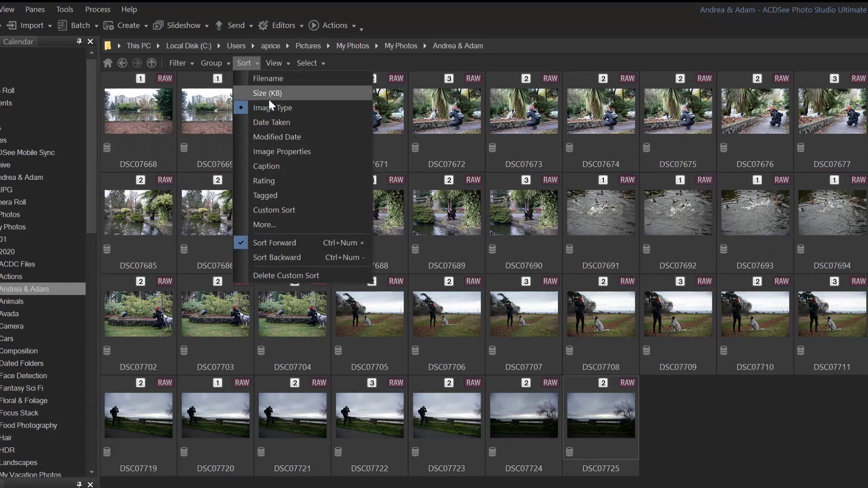
left_click(281, 176)
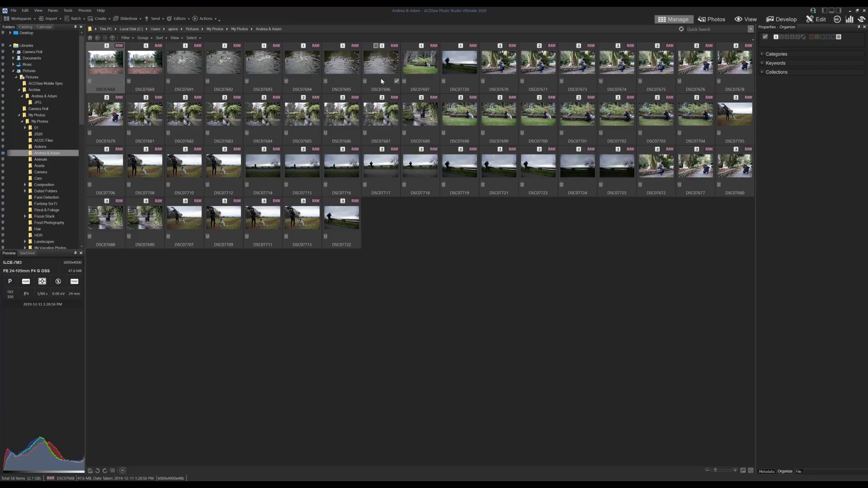
- Delete the ten 1-rated photos and select the 48 remaining RAWs
left_click(447, 71, "shift")
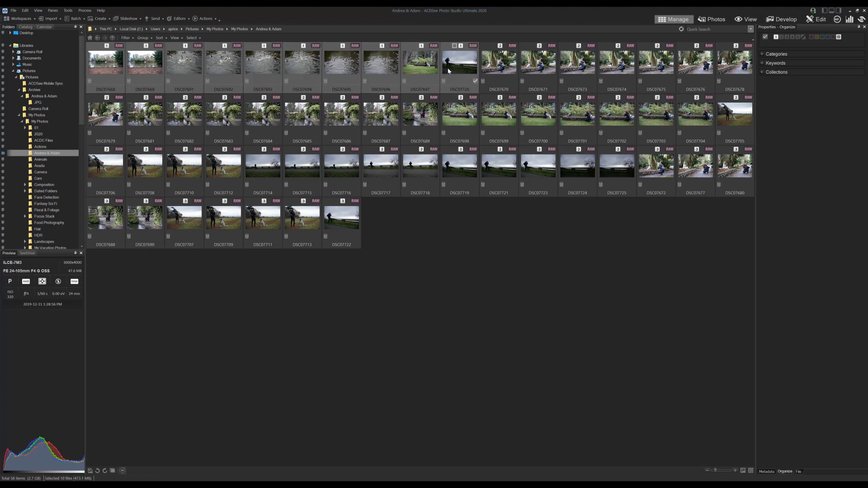
key("Delete")
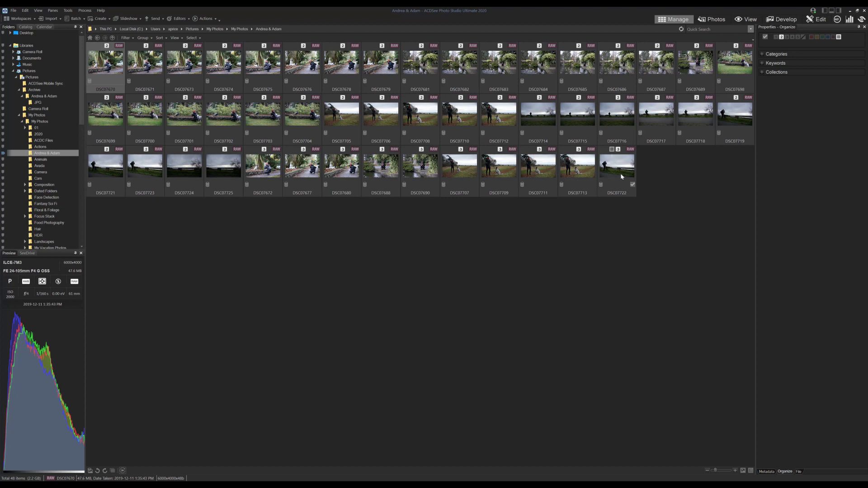
key("ctrl+a")
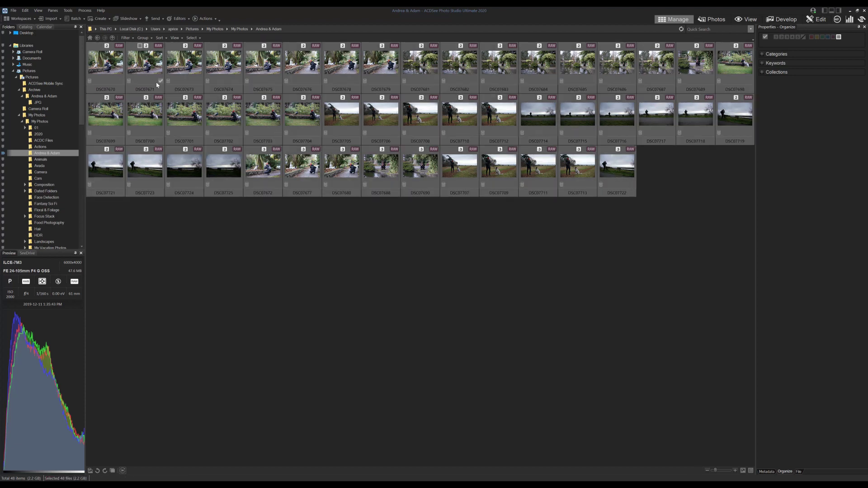
- Create a RAW folder in the archived Andrea & Adam folder and paste the 48 RAWs into it
left_click(47, 97)
right_click(191, 113)
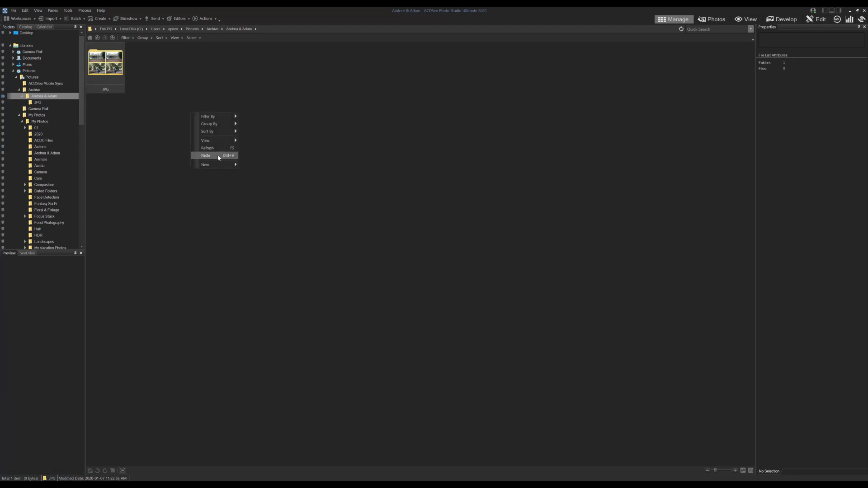
mouse_move(213, 165)
left_click(264, 180)
type("R")
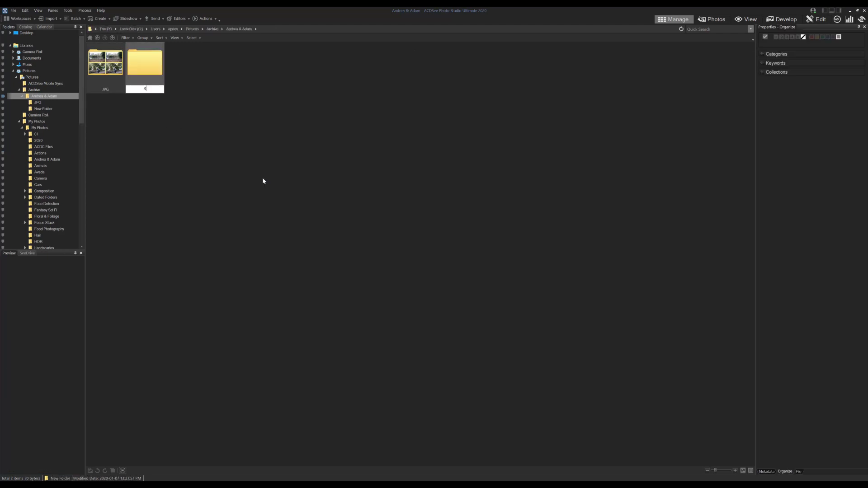
type("AW")
key("Return")
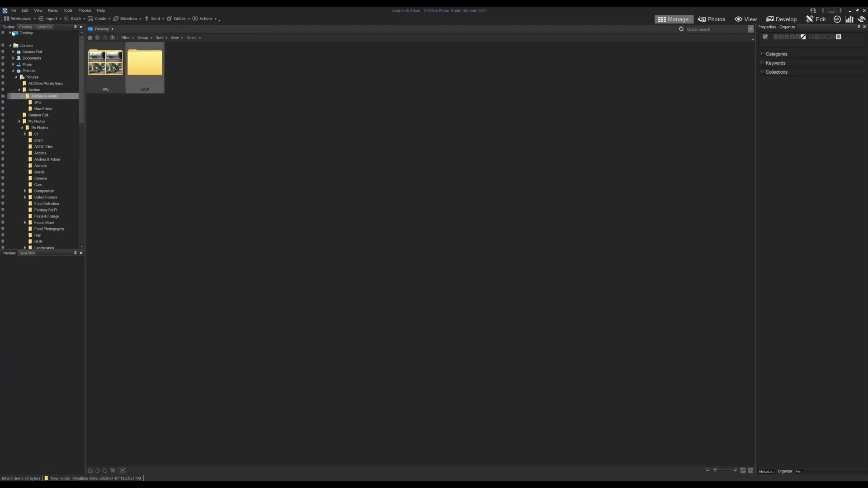
double_click(145, 63)
key("ctrl+v")
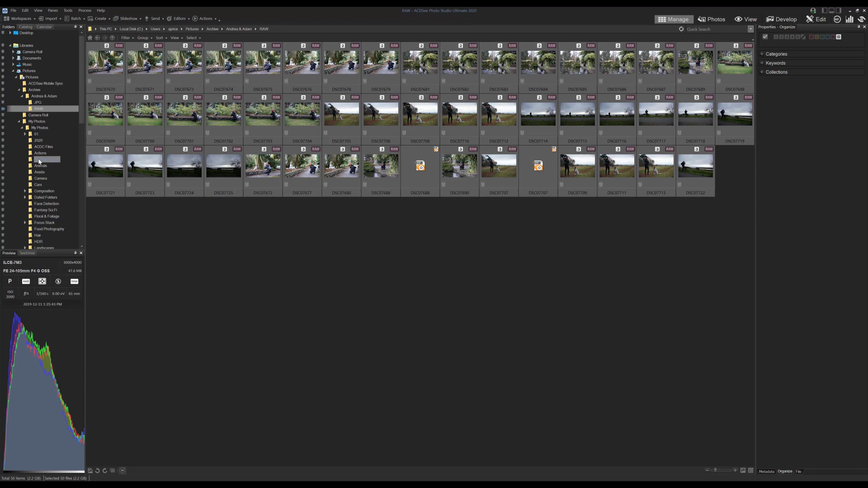
- Delete 38 photos, DSC07670 through DSC07725, from the original Andrea & Adam folder
left_click(39, 160)
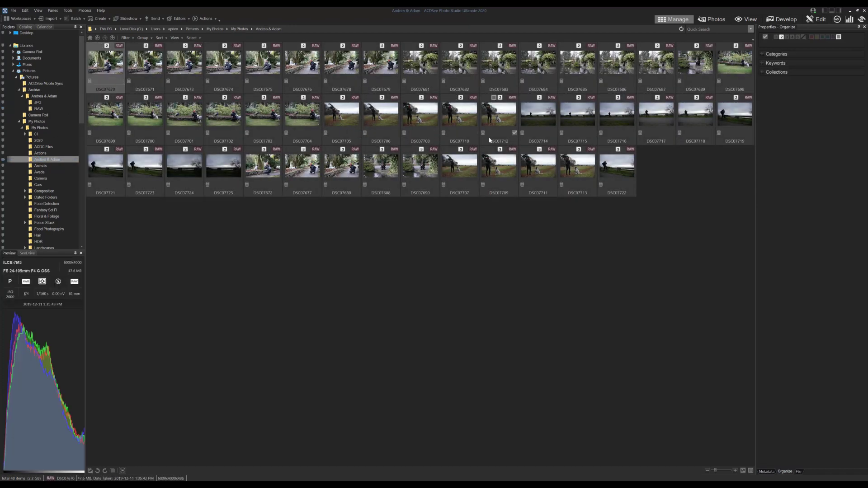
left_click(229, 170, "shift")
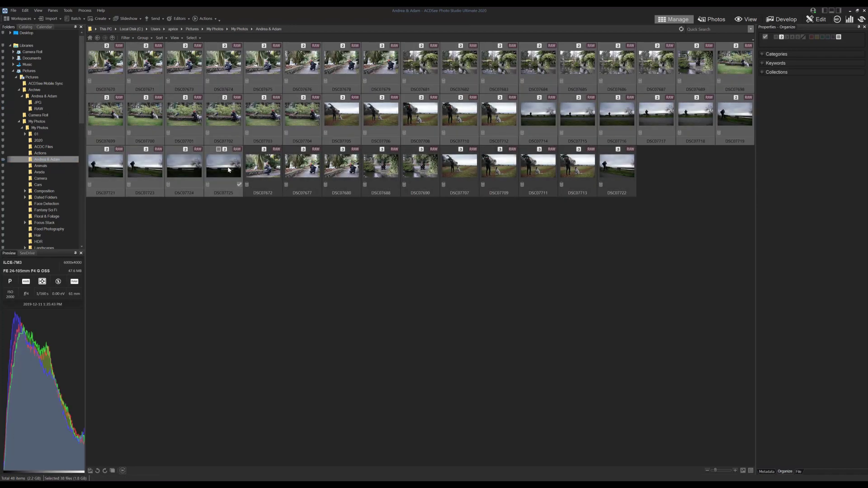
key("Delete")
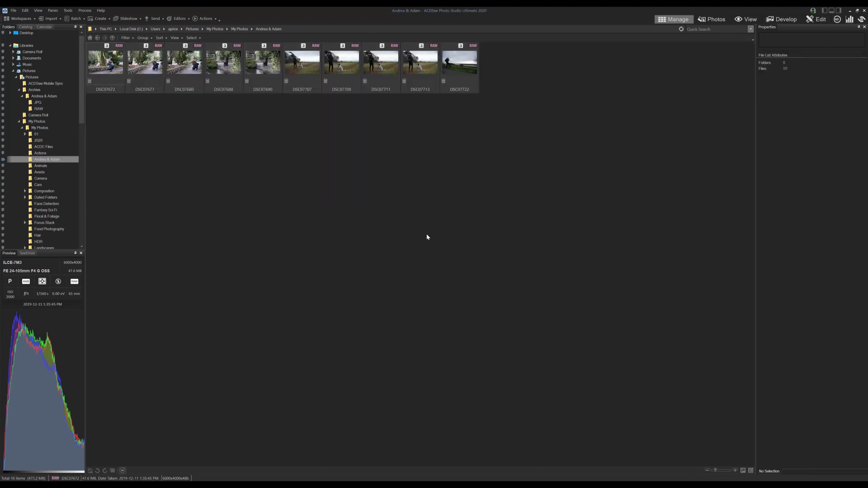
- Switch the file list to Filmstrip view with DSC07672 previewed large above it
left_click(175, 37)
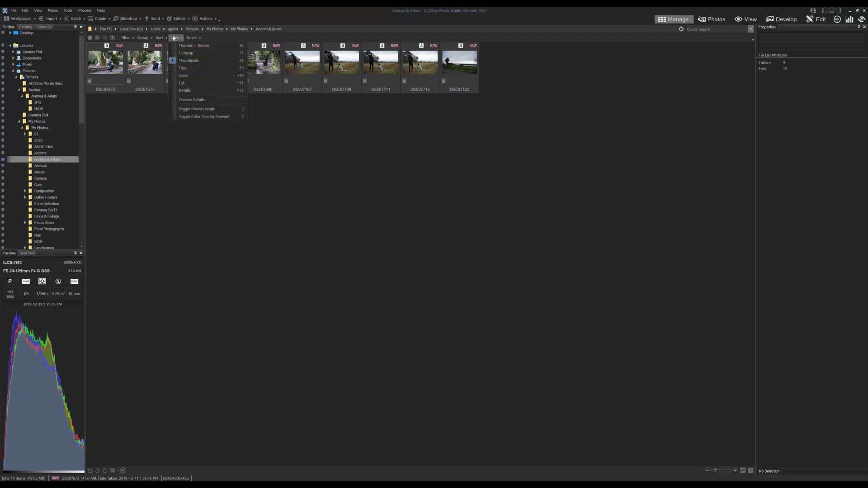
left_click(186, 53)
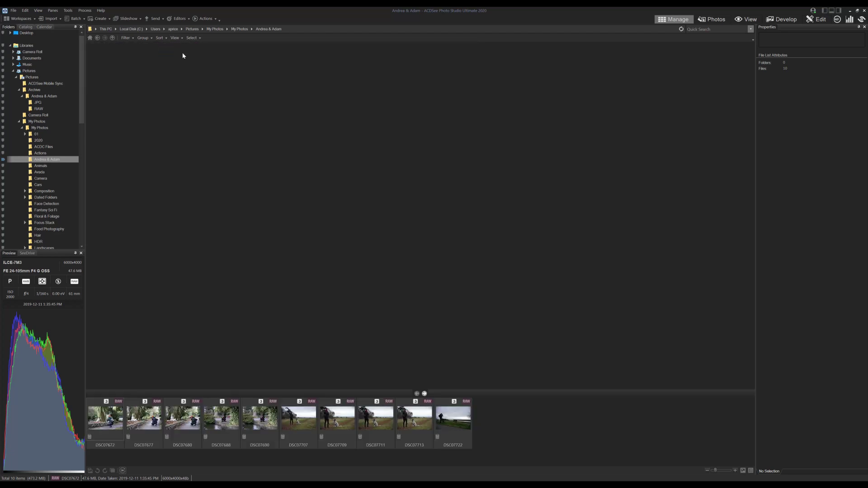
left_click(109, 414)
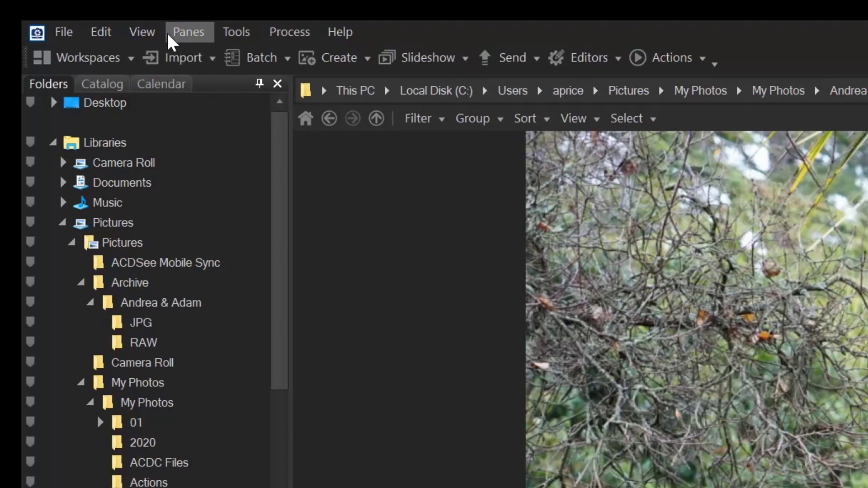
left_click(188, 31)
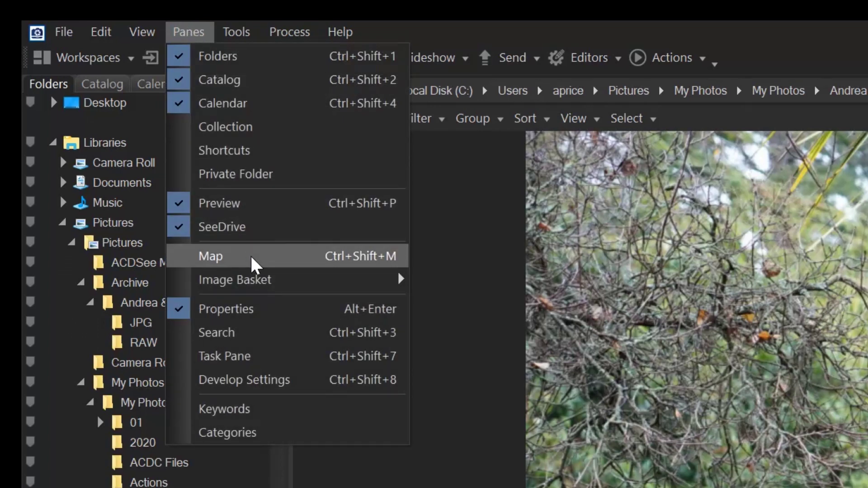
mouse_move(255, 285)
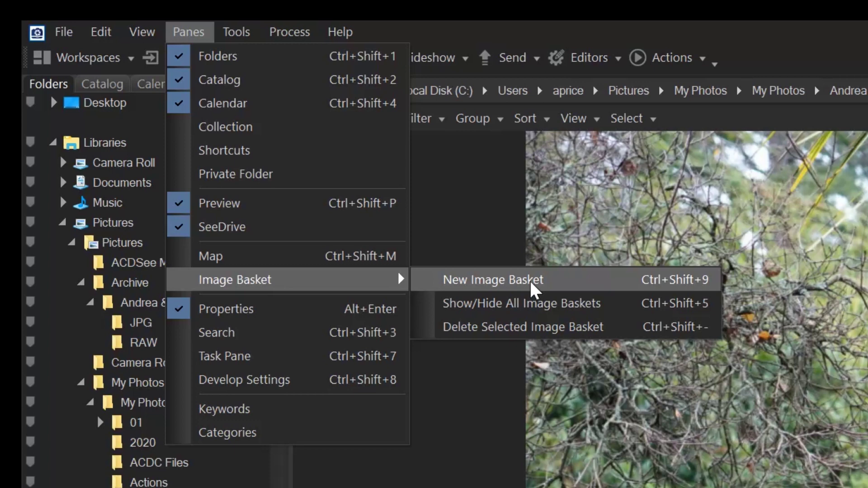
- Create a new image basket and add DSC07690 and DSC07709 to it
left_click(532, 284)
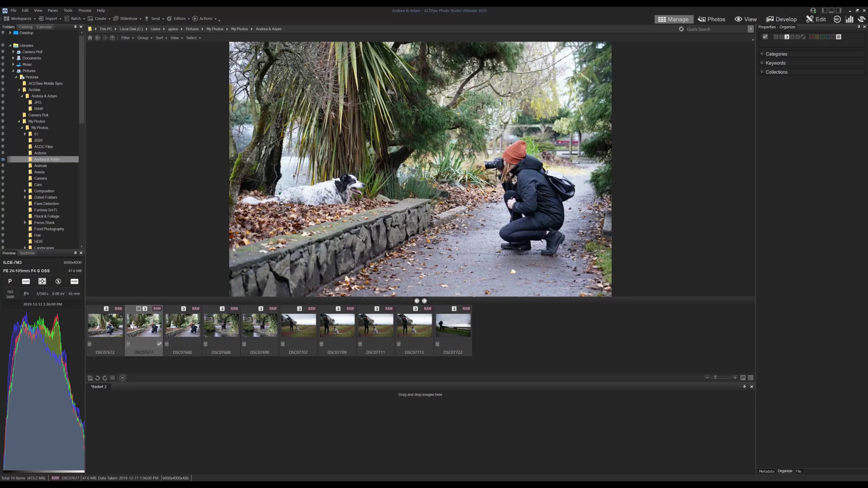
left_click(182, 324)
left_click(235, 329)
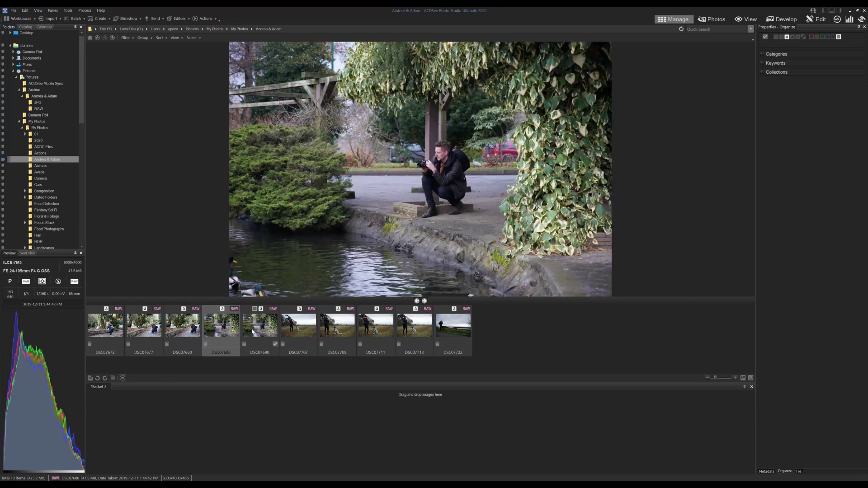
left_click(257, 331)
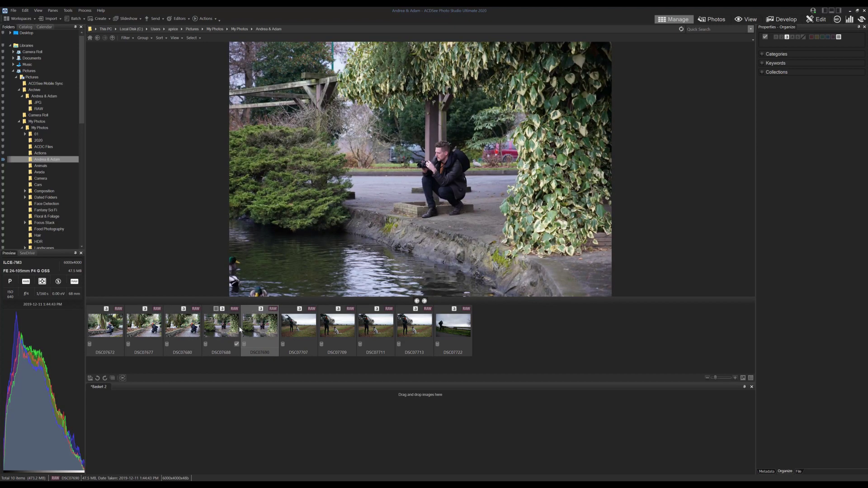
left_click_drag(258, 326, 242, 407)
left_click(298, 327)
left_click(337, 326)
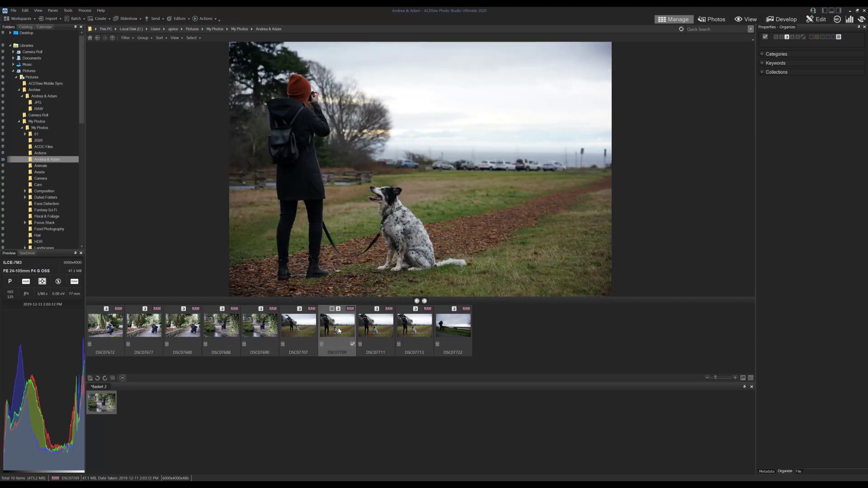
left_click_drag(338, 330, 234, 431)
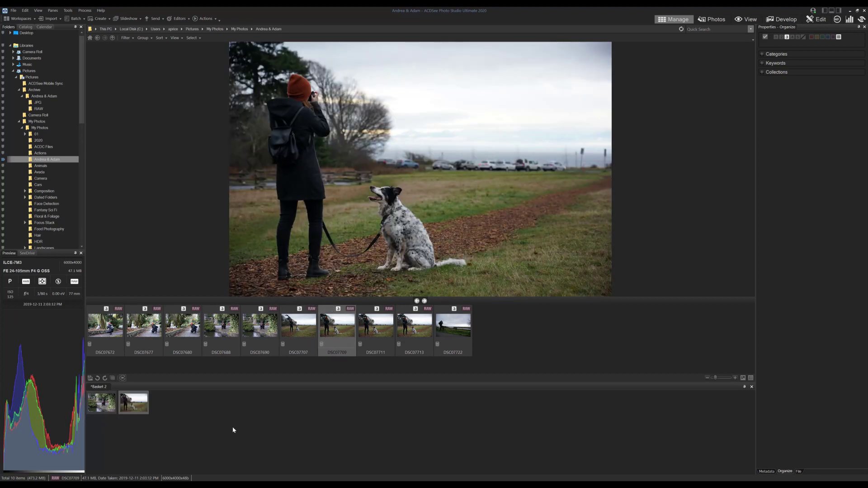
- Preview DSC07711, DSC07713 and DSC07722, then review the photos collected in the basket
left_click(377, 336)
left_click(412, 327)
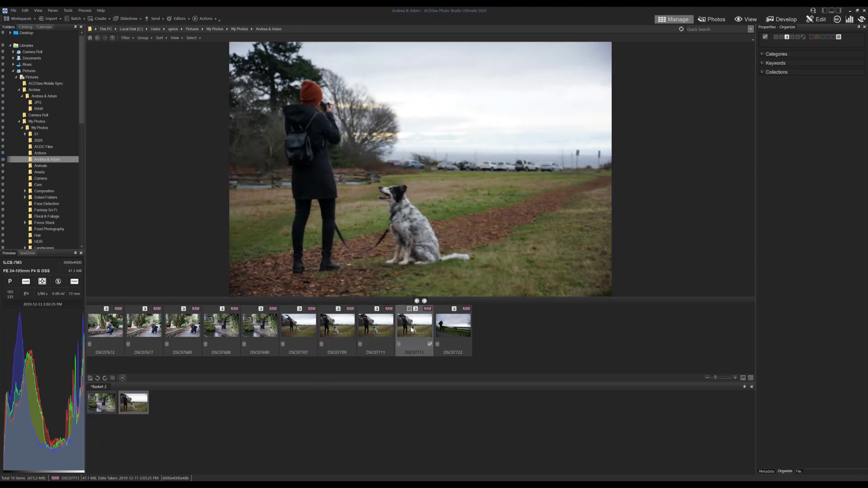
left_click(440, 325)
left_click(414, 325)
left_click(376, 325)
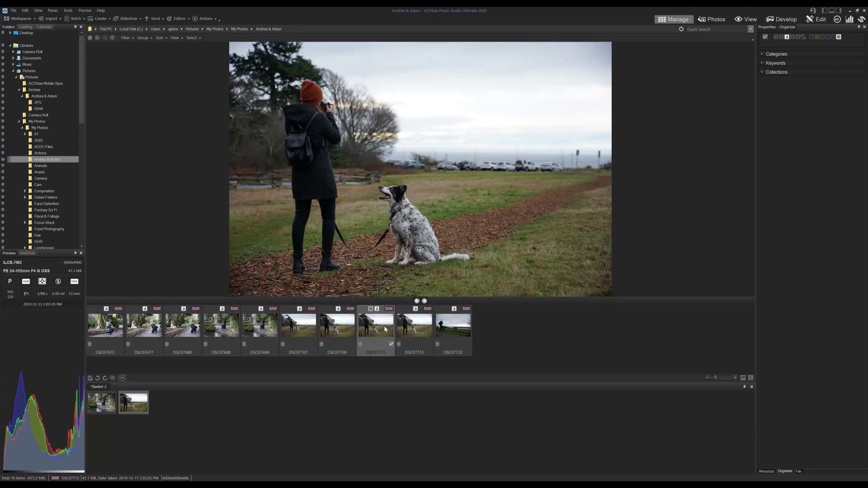
left_click(337, 330)
left_click(306, 330)
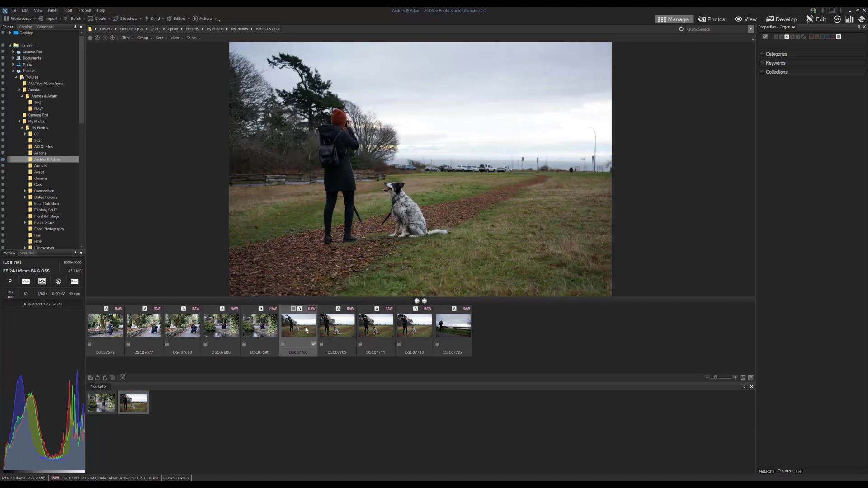
left_click(242, 411)
- Create another new, empty image basket from the Panes menu
left_click(44, 10)
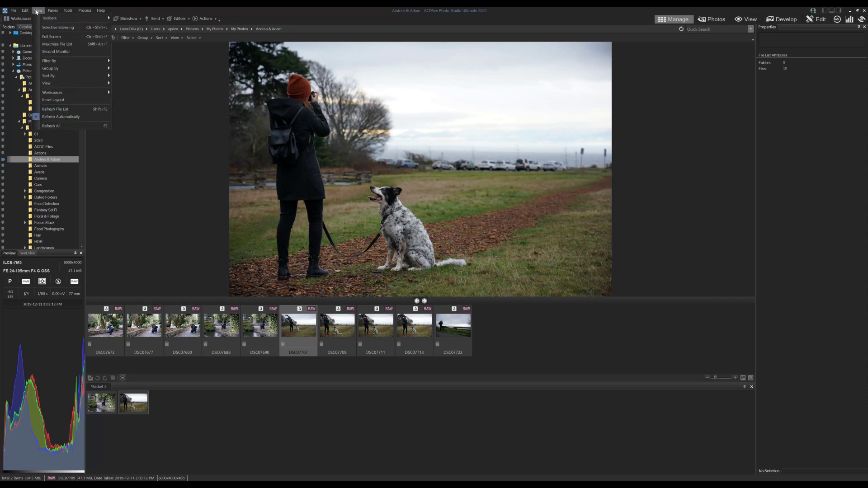
mouse_move(52, 10)
mouse_move(70, 91)
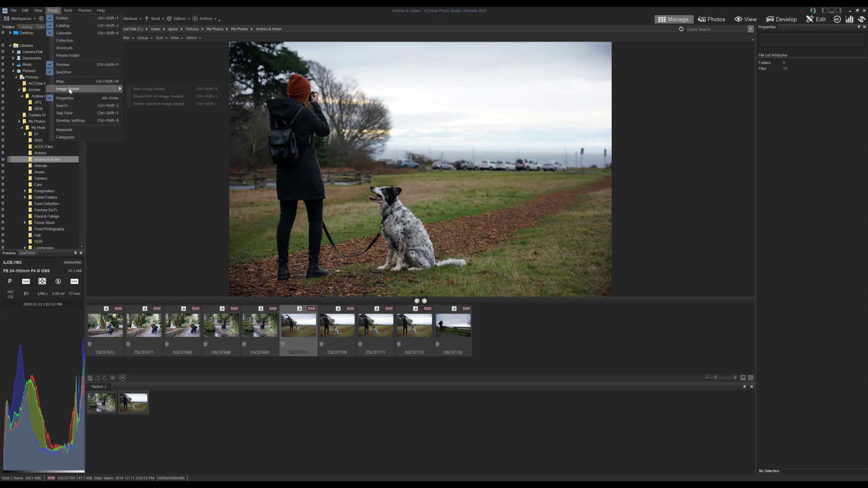
left_click(171, 92)
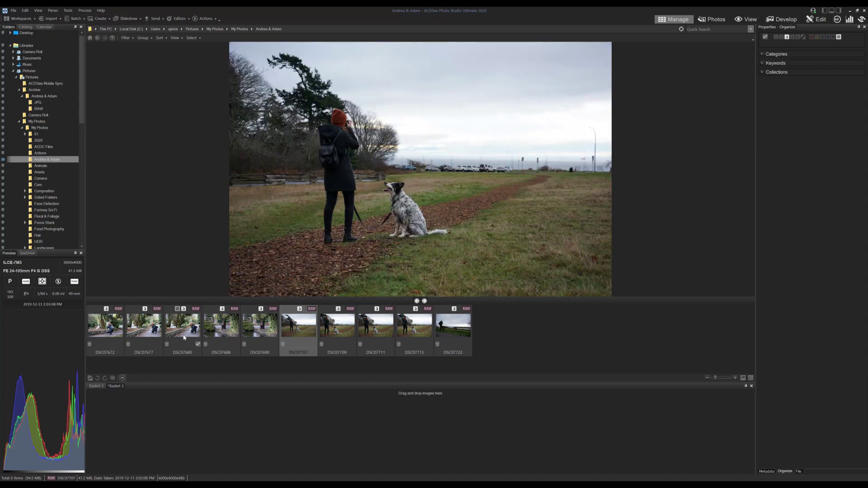
- Open DSC07690 from Basket 2 in Develop mode
left_click(95, 386)
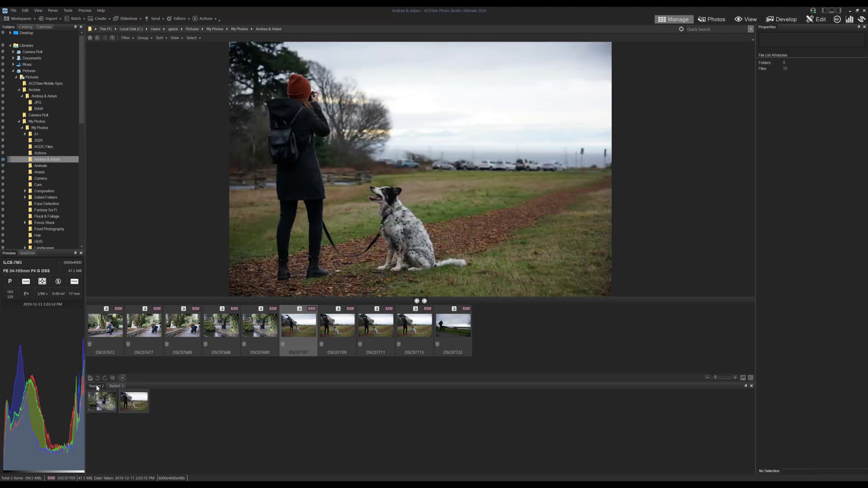
left_click(115, 401)
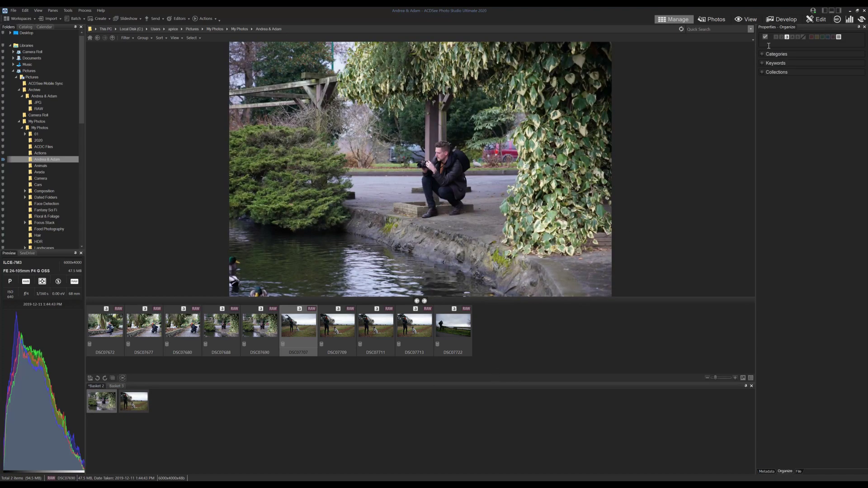
left_click(782, 19)
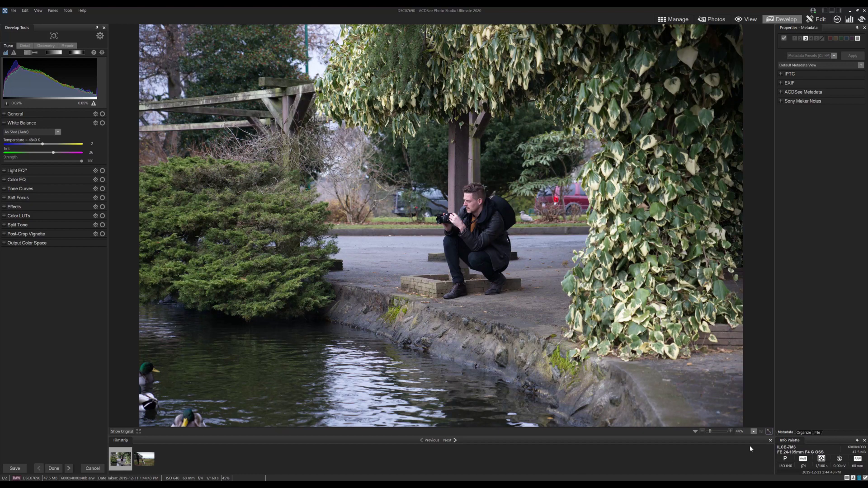
- Raise the White Balance Temperature of DSC07690 for a warmer look
left_click(698, 432)
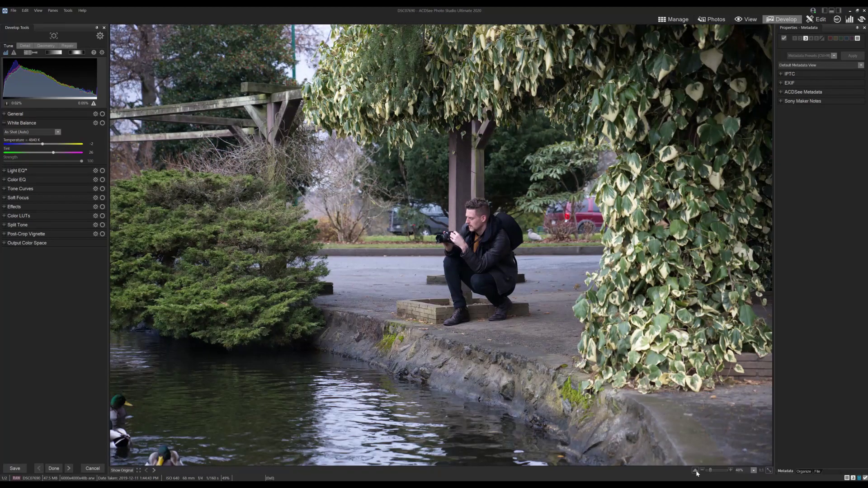
left_click(696, 471)
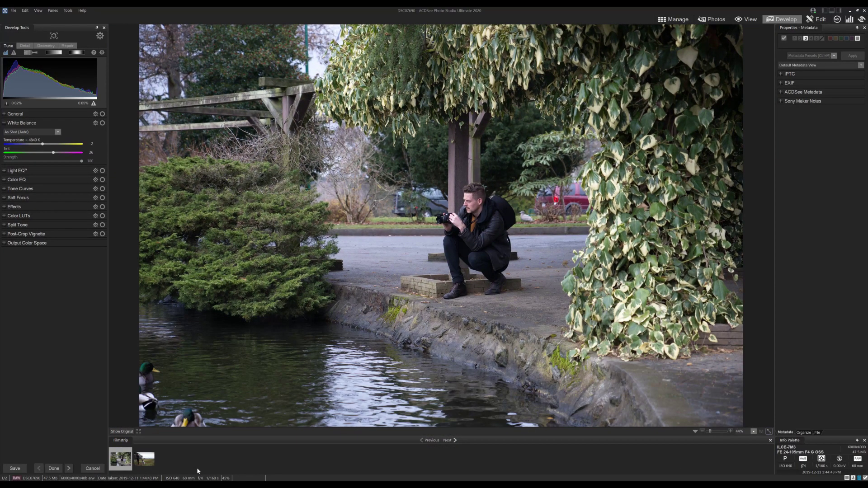
left_click(144, 459)
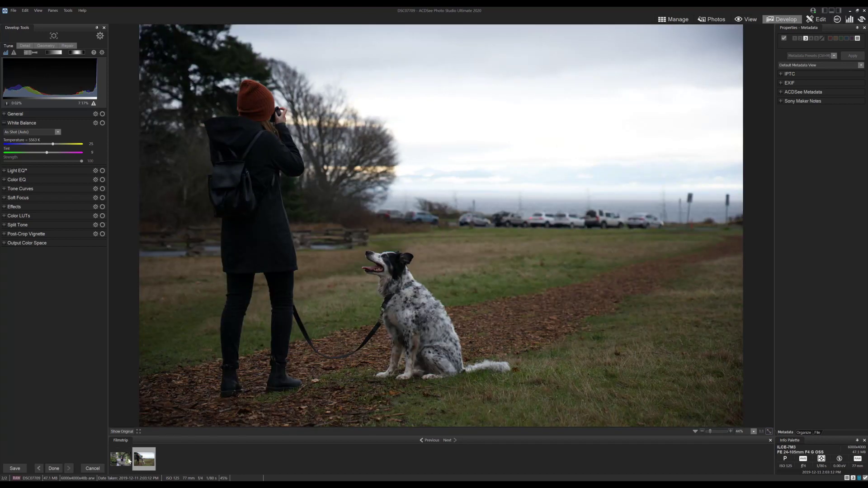
left_click(122, 460)
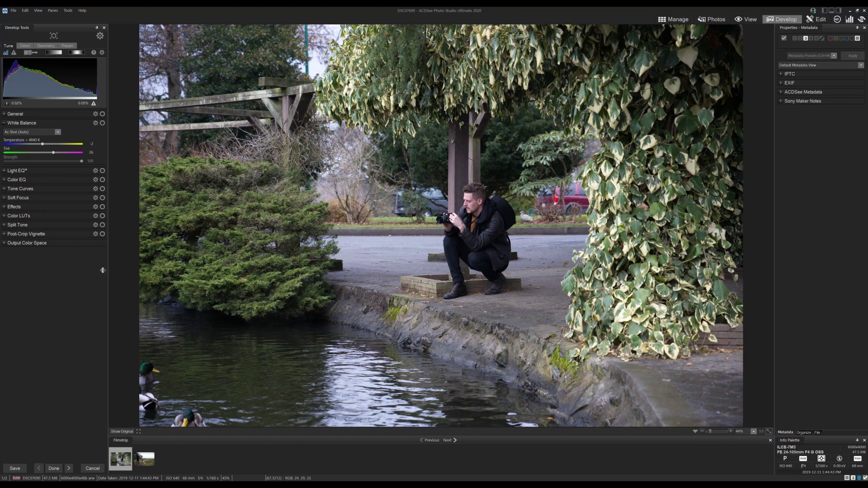
left_click_drag(44, 145, 54, 145)
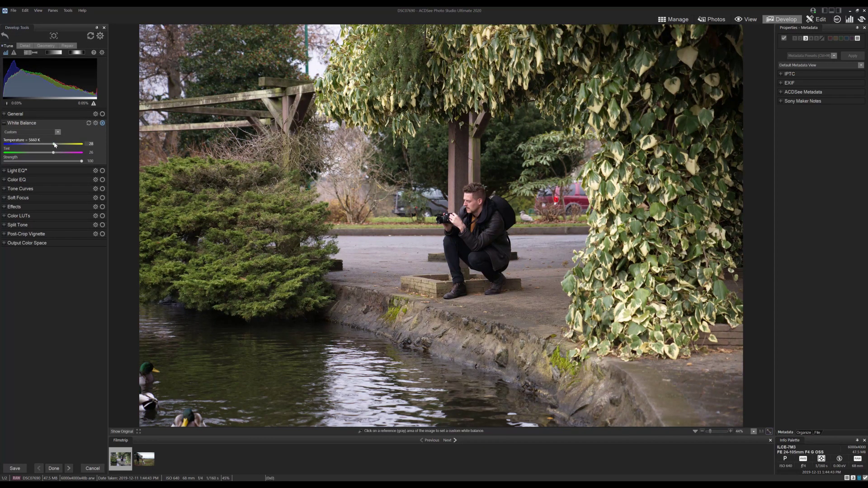
- Warm DSC07709's white balance temperature too and return to Manage mode
left_click(143, 465)
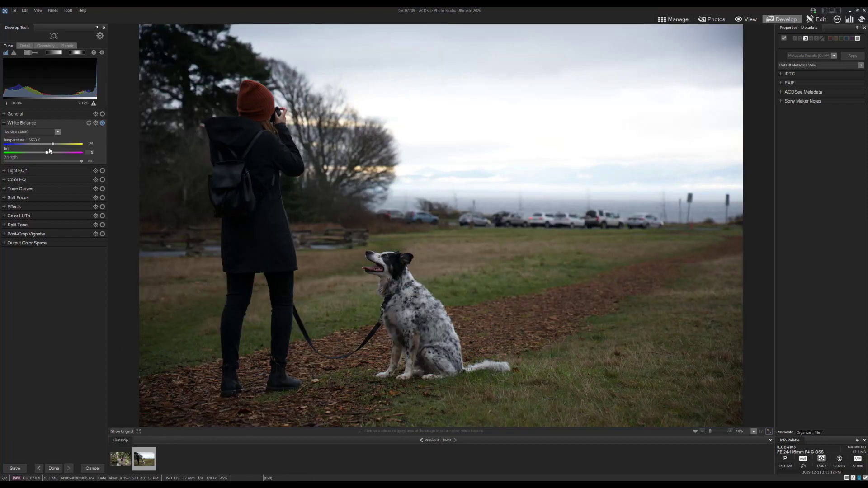
left_click_drag(53, 144, 63, 145)
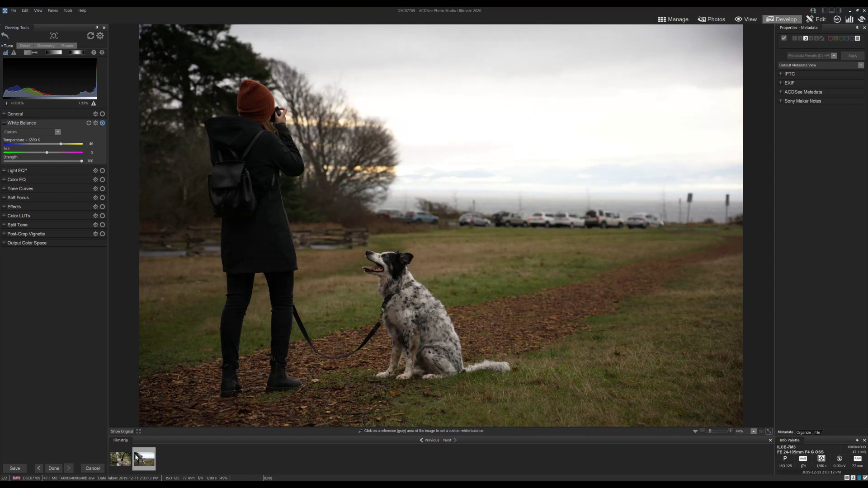
left_click(682, 20)
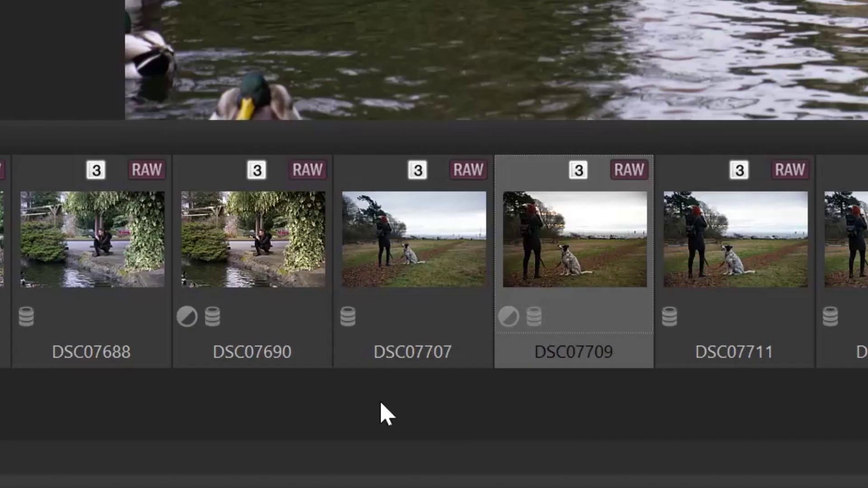
- Select DSC07690 alongside DSC07709, then close Basket 2 and the Image Basket pane
mouse_move(261, 330)
left_click(259, 261, "ctrl")
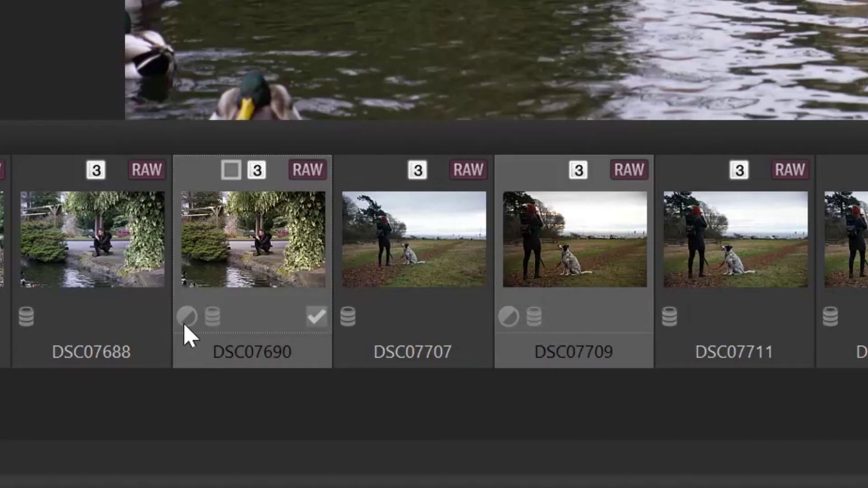
mouse_move(504, 345)
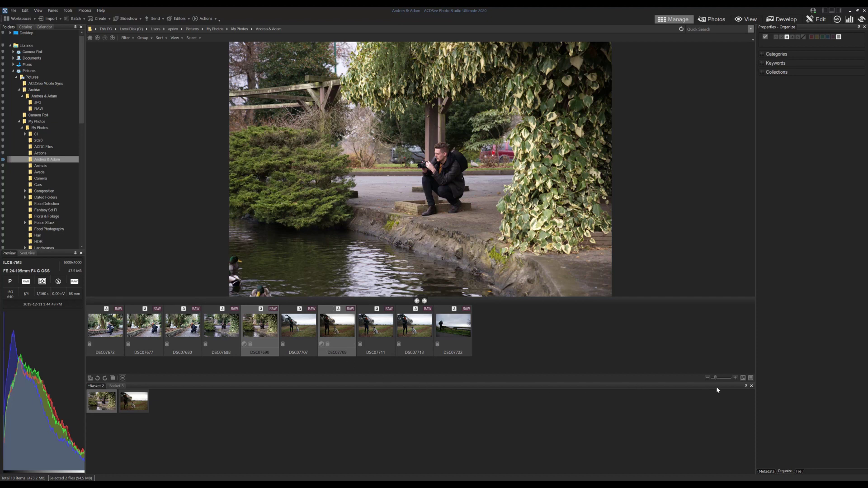
left_click(752, 387)
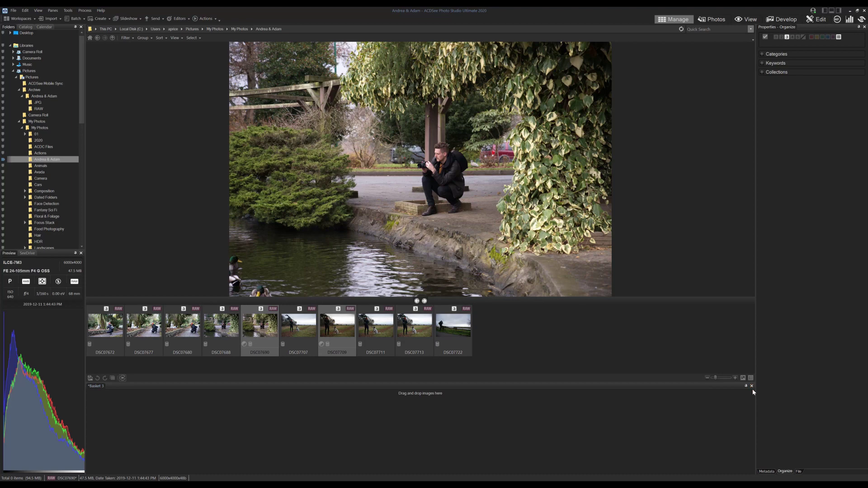
left_click(751, 386)
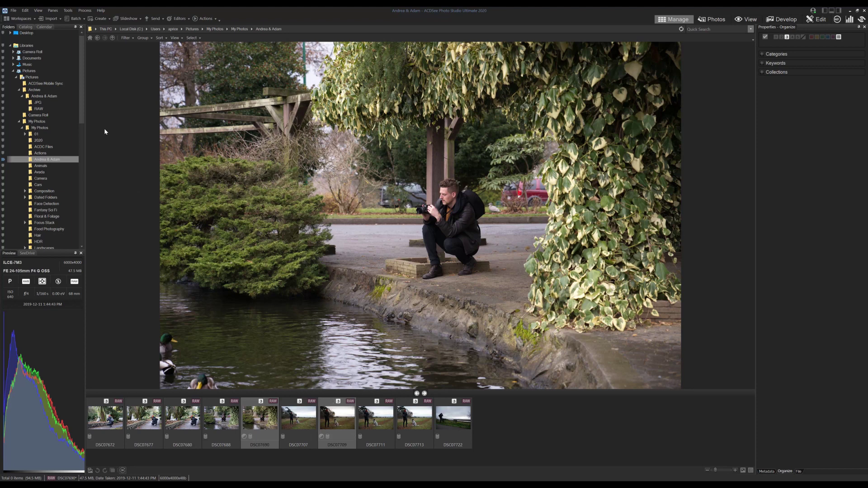
- Launch Tools > Find Duplicates for the selected DSC07690 and DSC07709
left_click(45, 10)
mouse_move(53, 10)
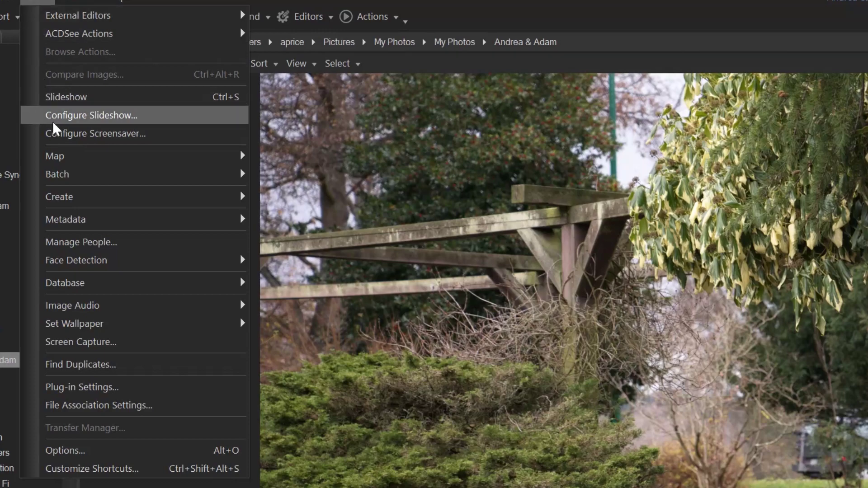
left_click(114, 364)
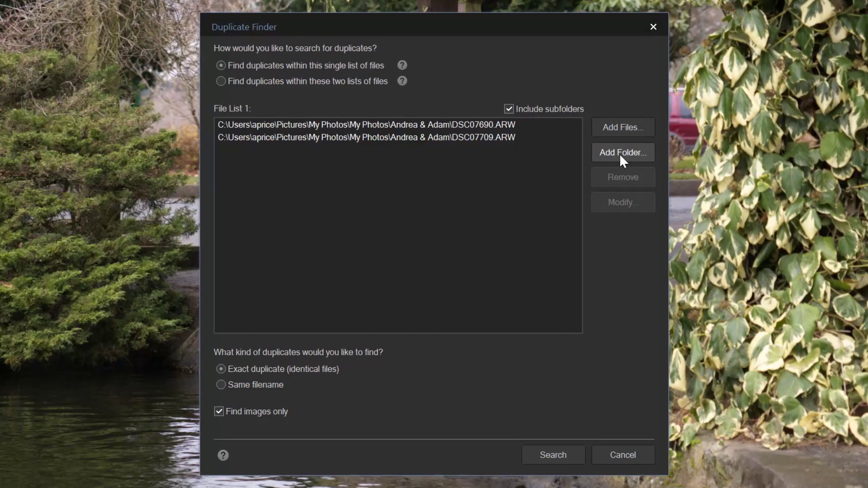
- Add the This PC > Pictures folder to the duplicate search list and run the search
left_click(620, 155)
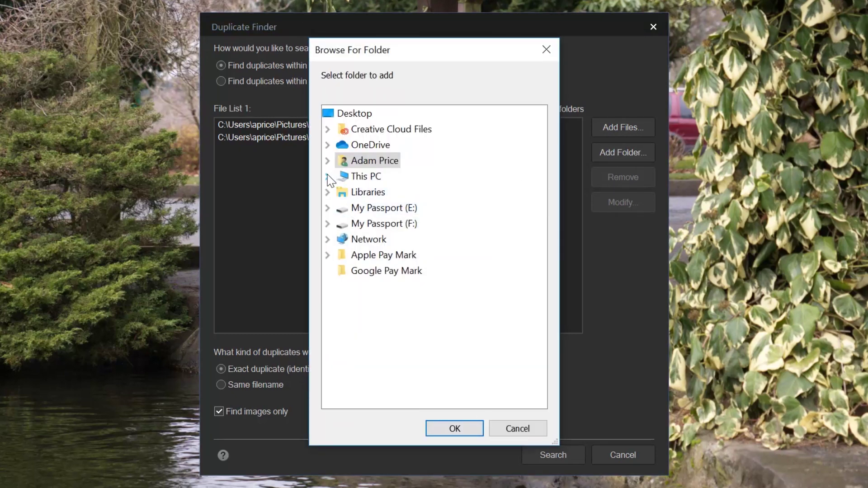
left_click(327, 161)
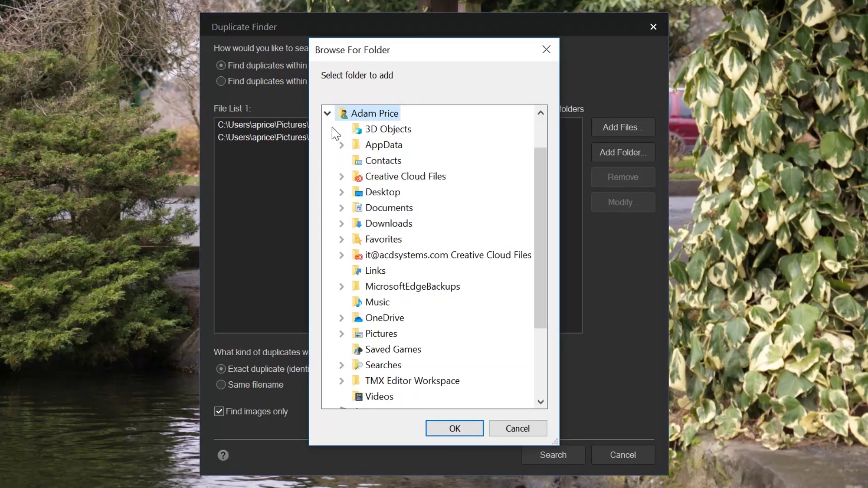
left_click(327, 113)
left_click(328, 177)
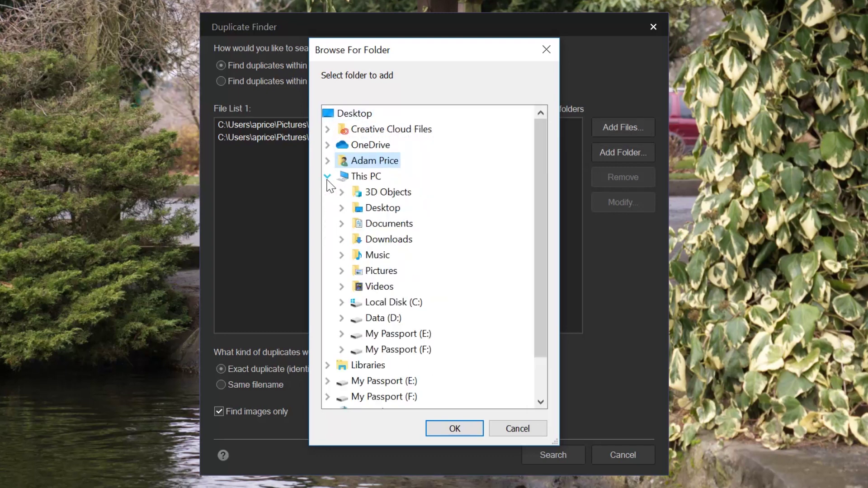
double_click(381, 270)
left_click(468, 429)
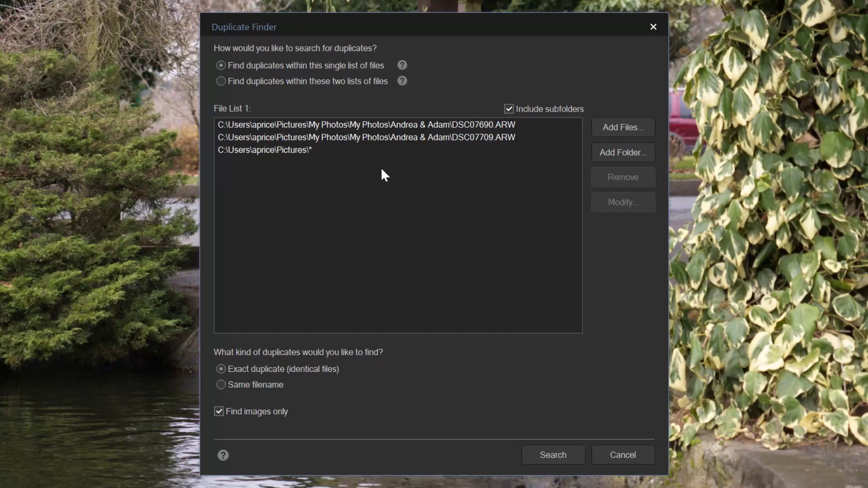
left_click(565, 460)
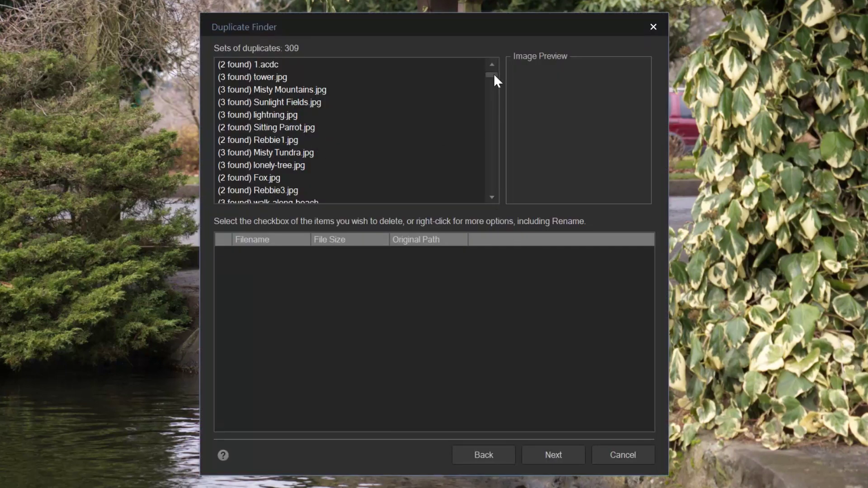
- Inspect the two DSC07677.ARW copies, leave both unmarked, and cancel the Duplicate Finder
left_click_drag(493, 75, 498, 186)
left_click(294, 165)
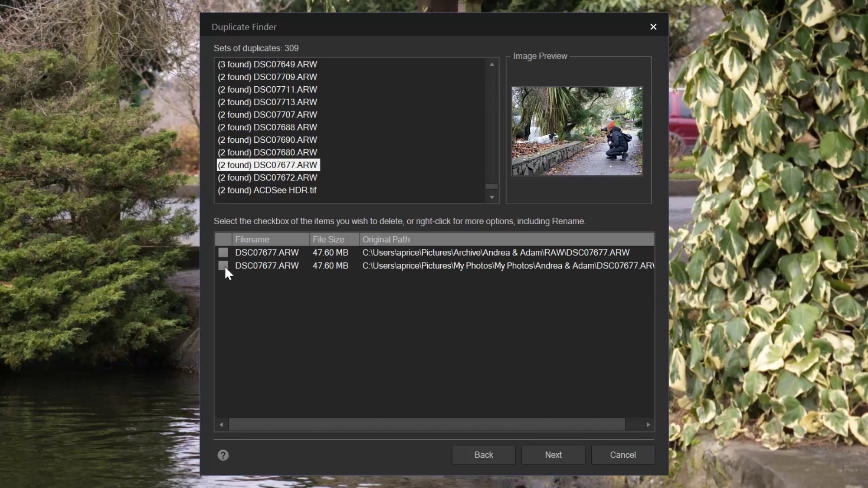
left_click(223, 253)
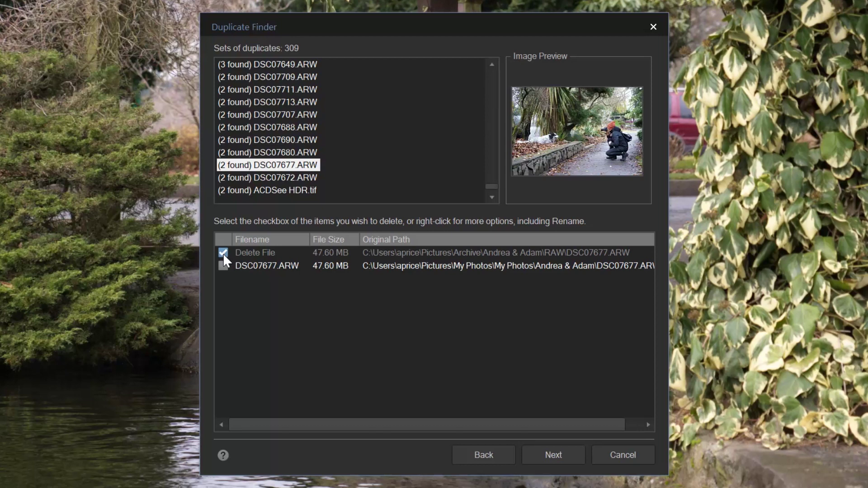
left_click(224, 253)
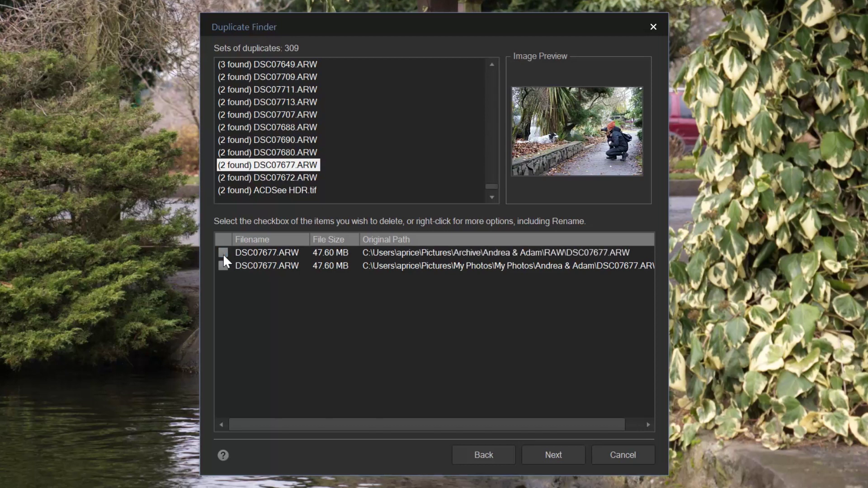
left_click(630, 425)
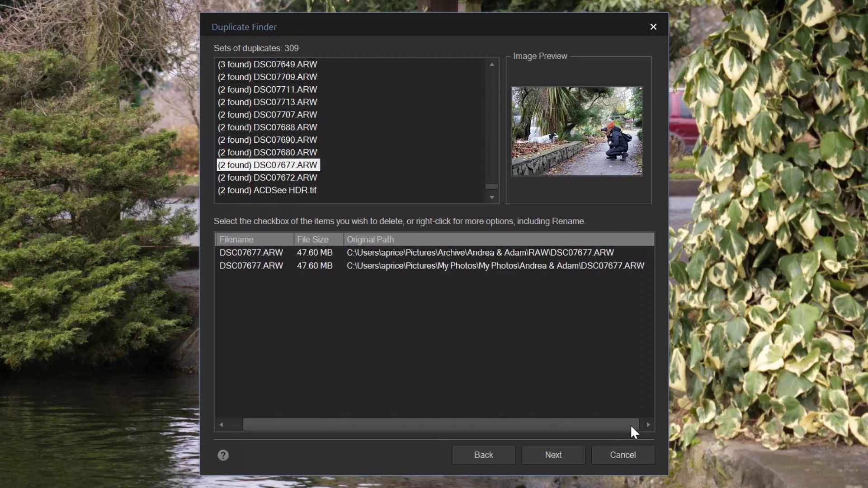
left_click_drag(567, 425, 552, 435)
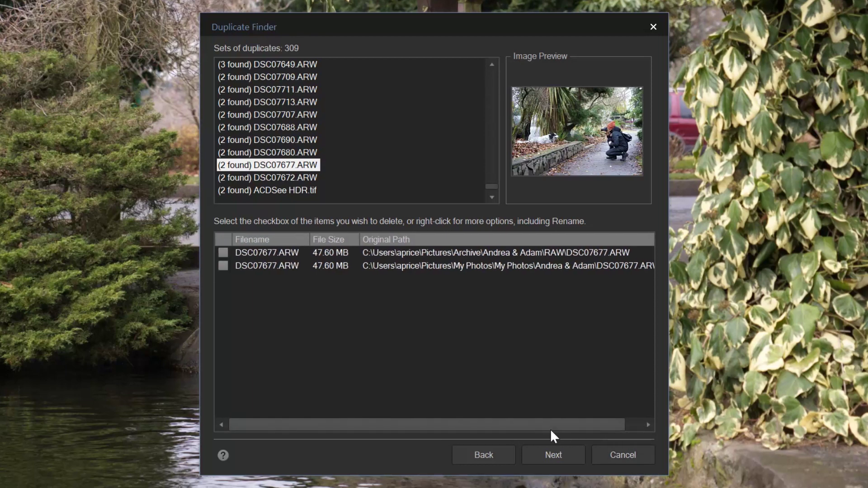
left_click(611, 455)
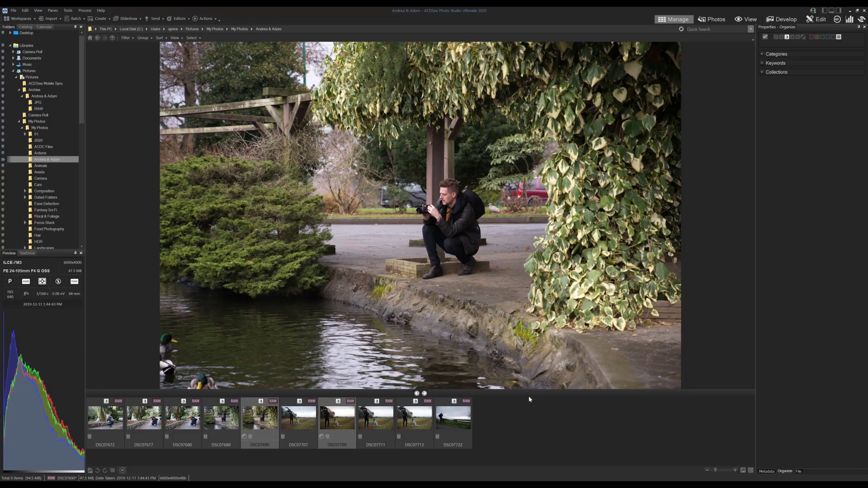
- Select DSC07690 and DSC07709 and expand Keywords in the Organize properties
left_click(523, 420)
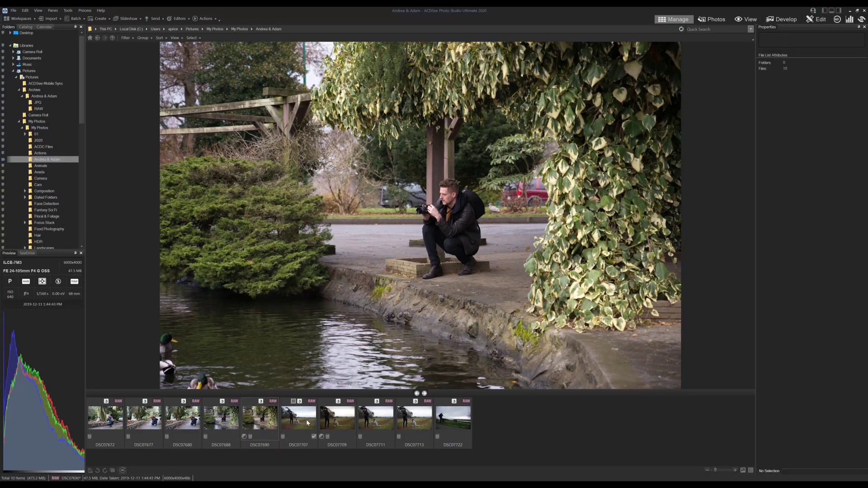
left_click(263, 423)
left_click(329, 420, "ctrl")
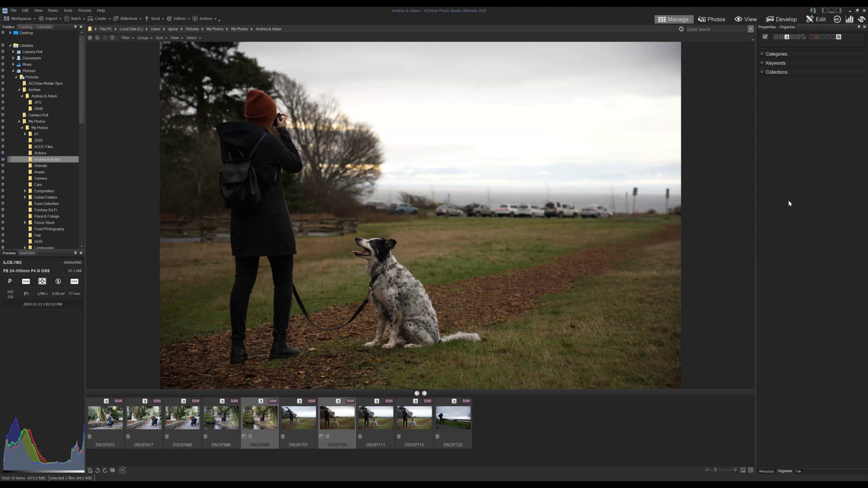
left_click(763, 64)
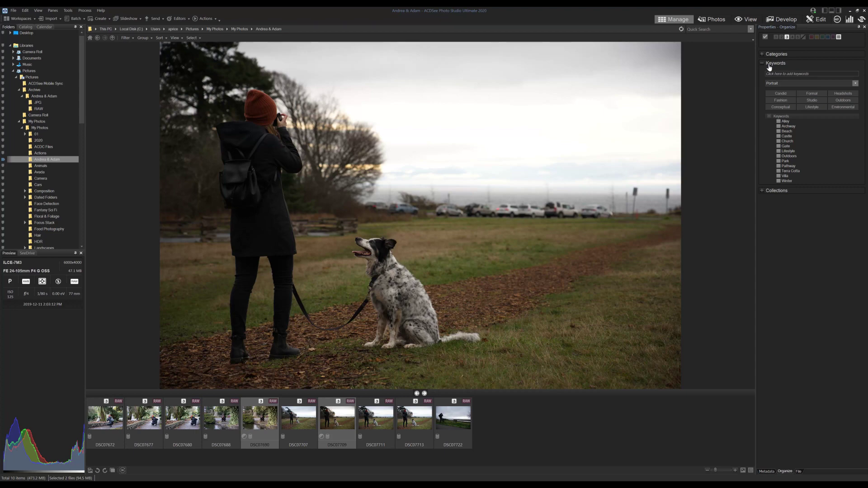
- Reselect both photos and apply the Portrait set's Outdoors and Lifestyle quick keywords
left_click(266, 417)
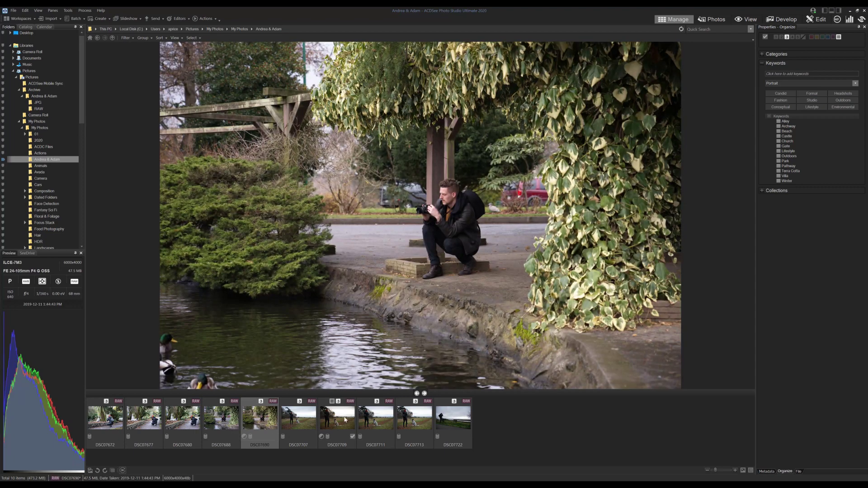
left_click(337, 419)
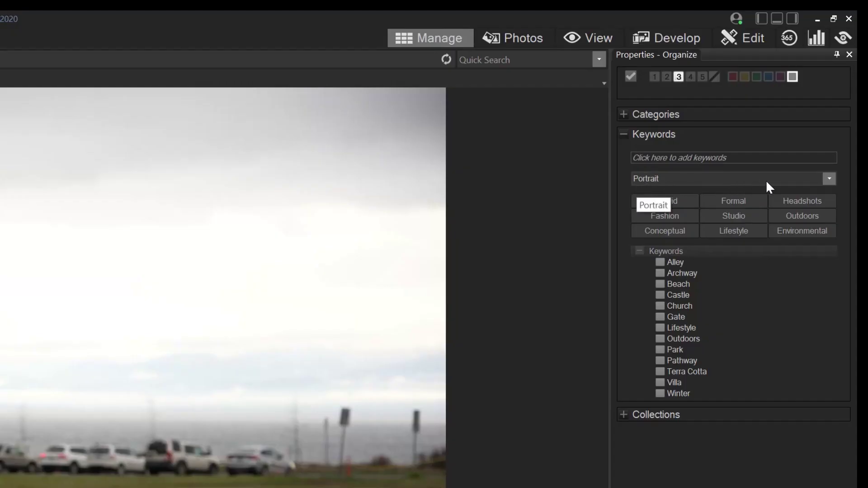
left_click(833, 180)
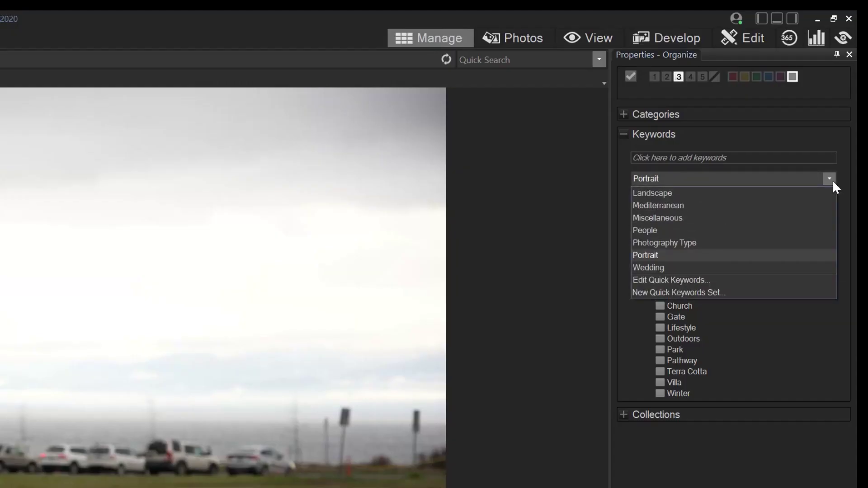
left_click(649, 254)
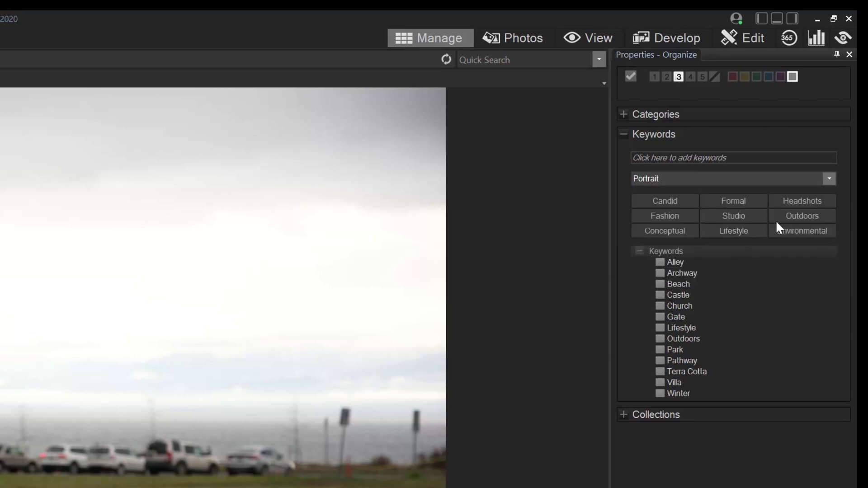
left_click(792, 218)
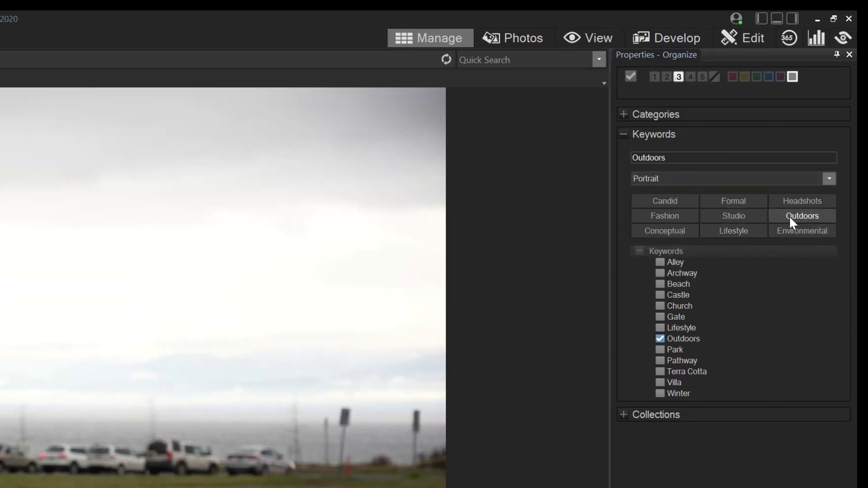
left_click(747, 233)
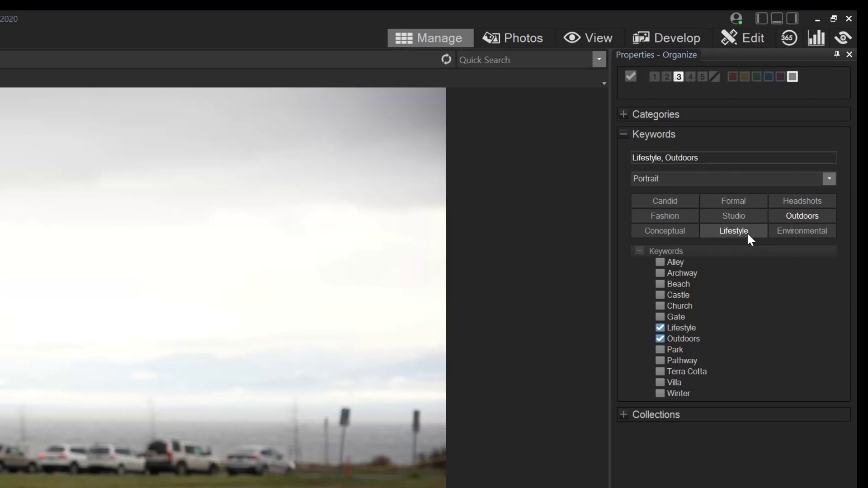
- Enter the keywords Park and Winter manually and apply them
left_click(708, 156)
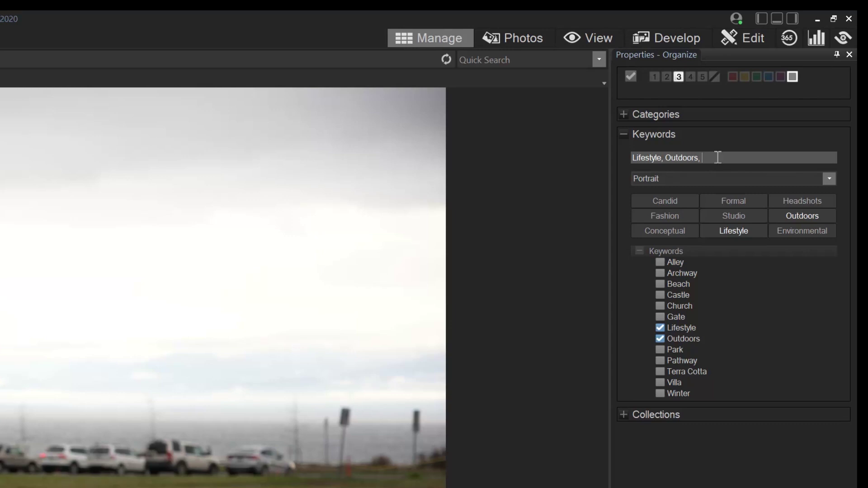
type("Park")
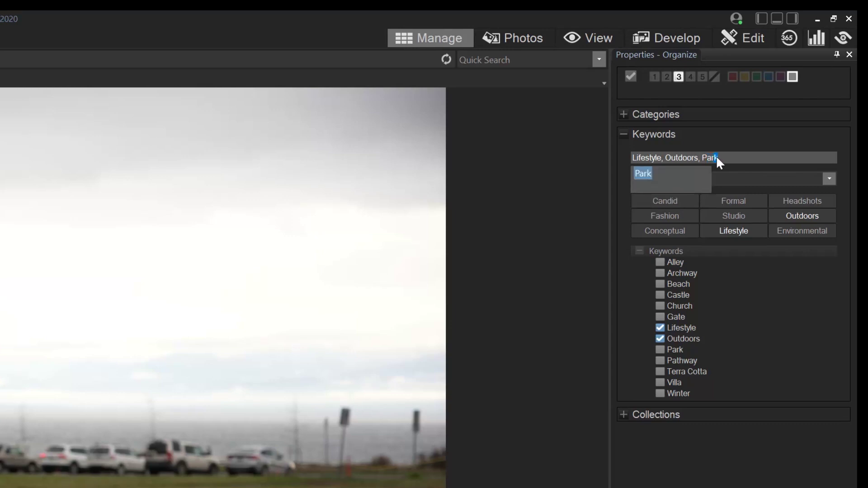
type(", ")
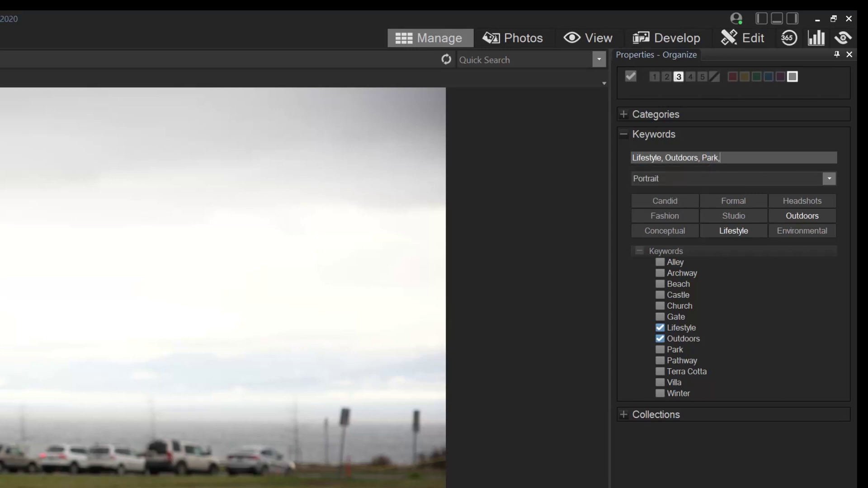
type("Winter")
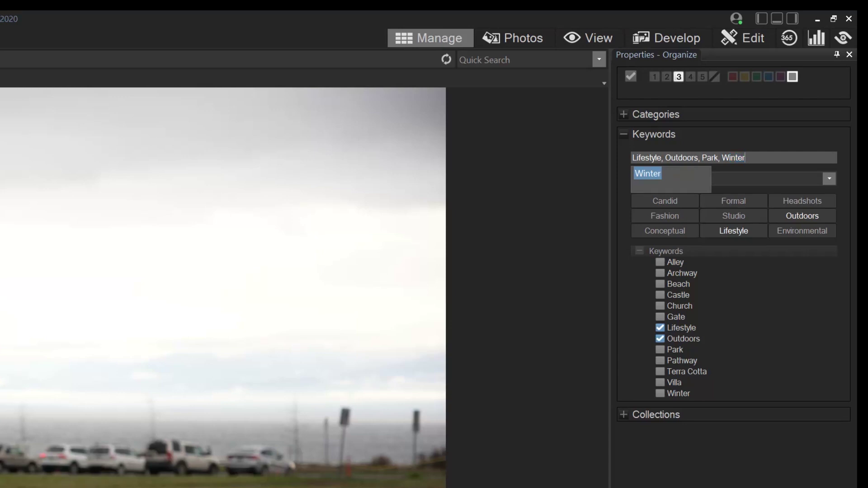
type(",")
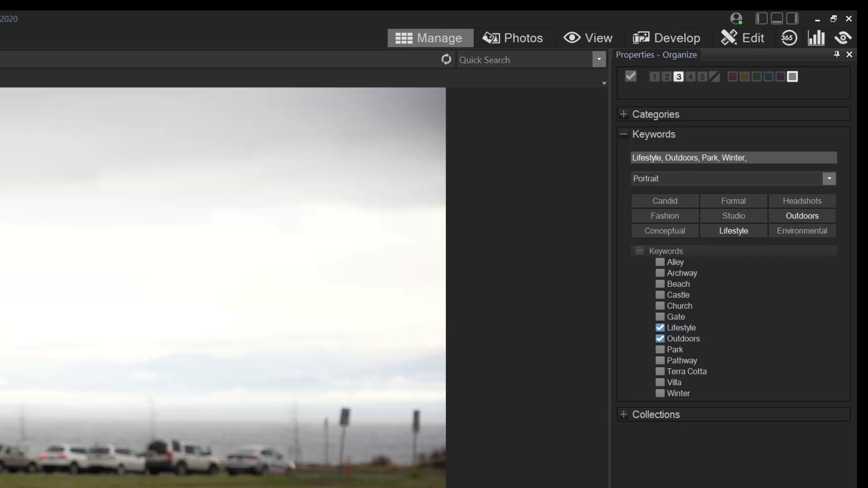
left_click(768, 141)
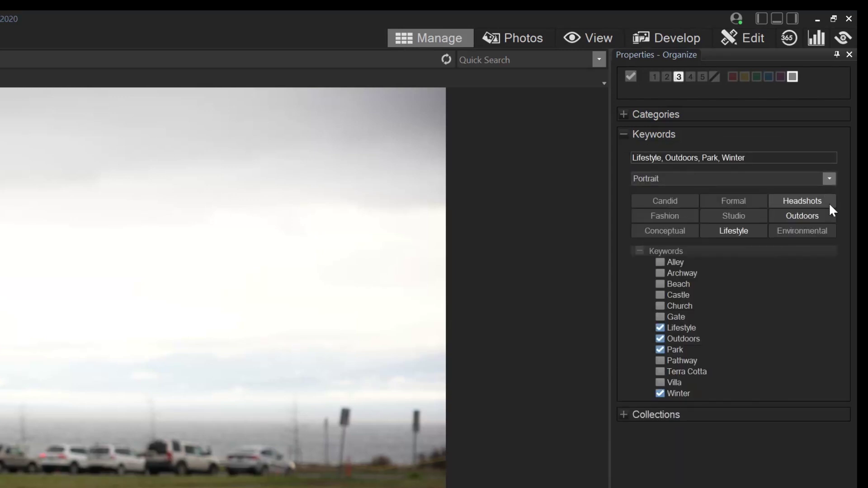
left_click(828, 182)
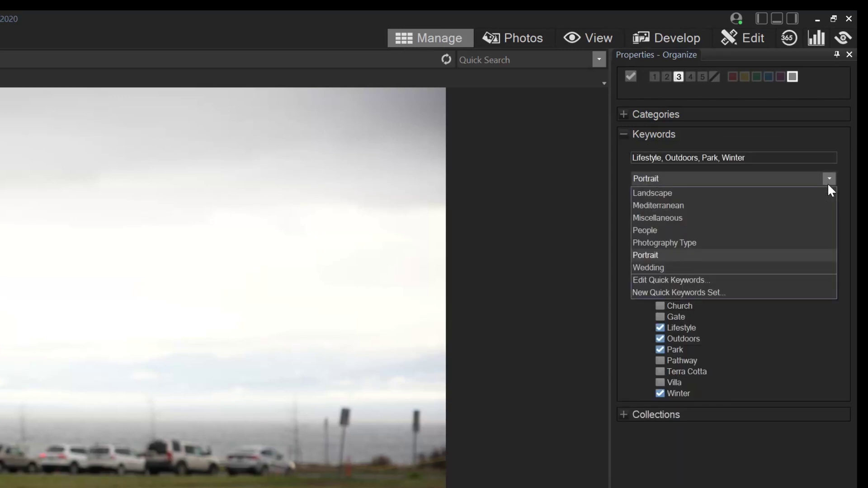
- Close the new Quick Keywords set dialog without saving any keyword changes
left_click(679, 292)
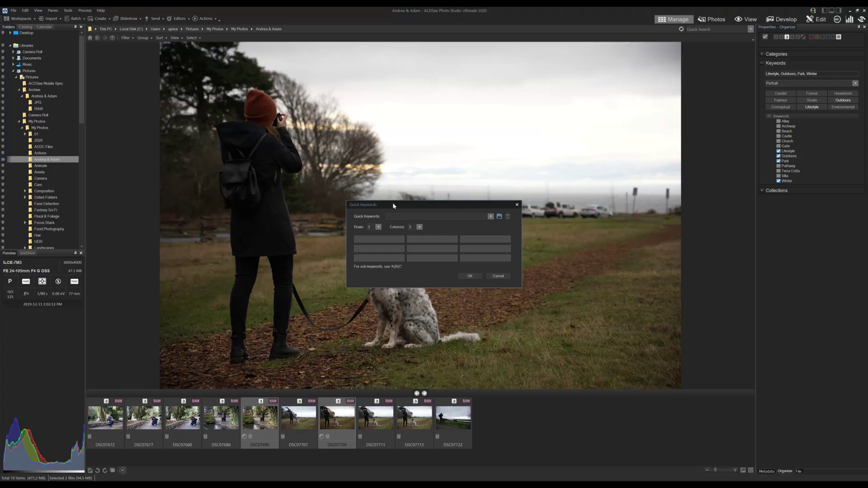
left_click_drag(393, 205, 392, 205)
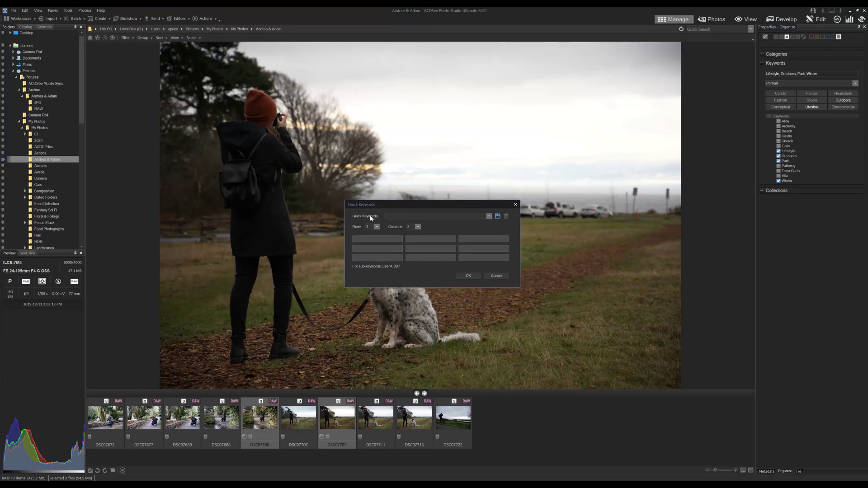
left_click(496, 276)
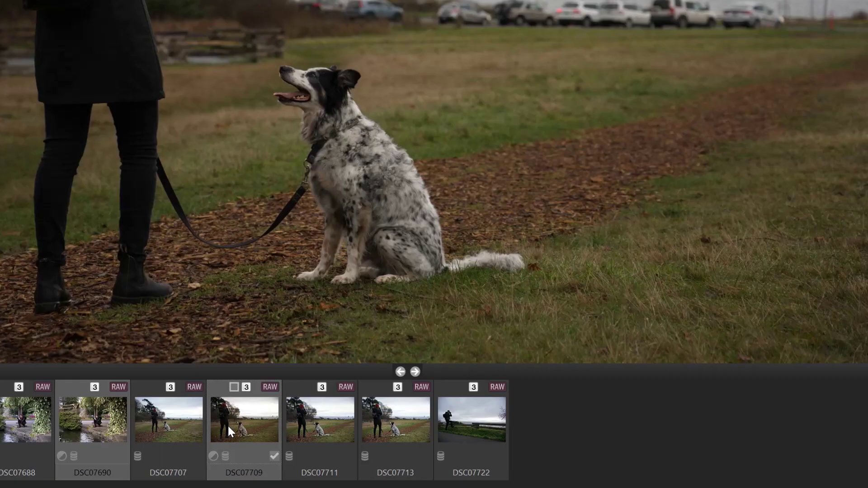
- Embed ACDSee metadata (categories, keywords, ratings, labels) into the files of DSC07690 and DSC07709
right_click(330, 424)
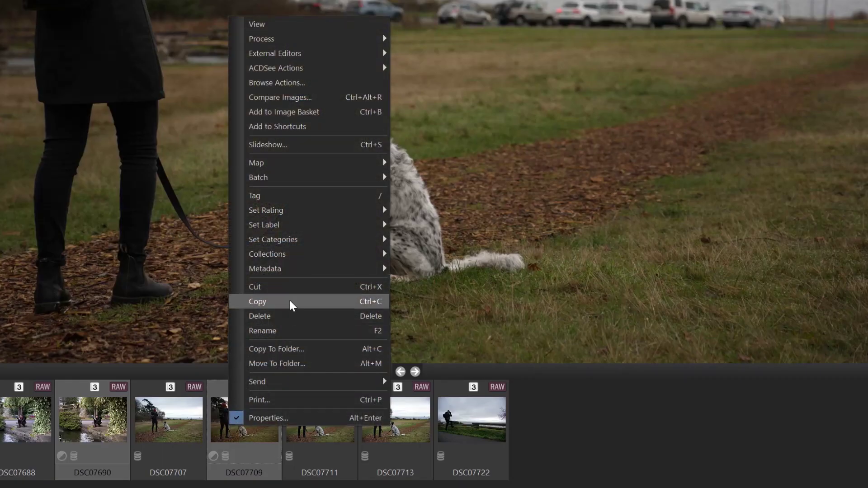
mouse_move(295, 274)
left_click(474, 318)
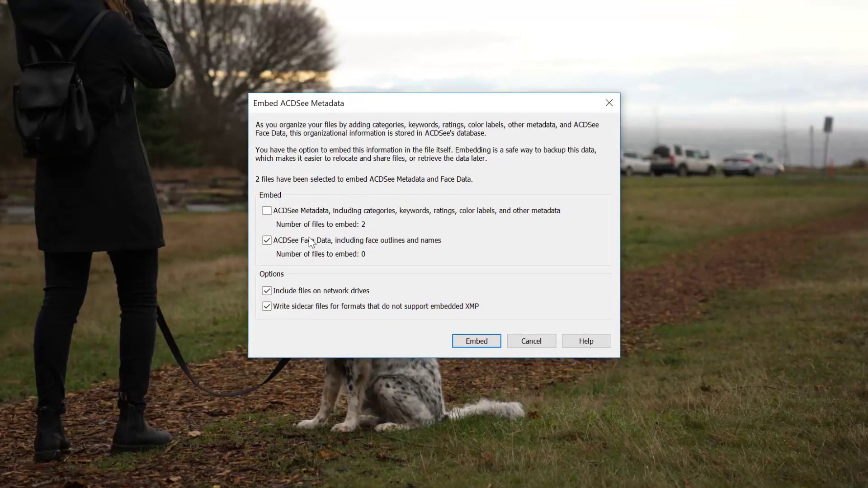
left_click(267, 211)
left_click(482, 340)
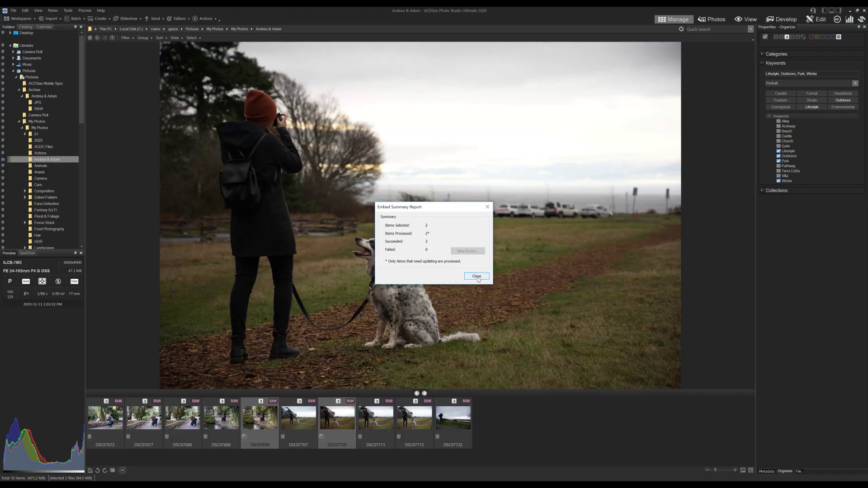
left_click(478, 277)
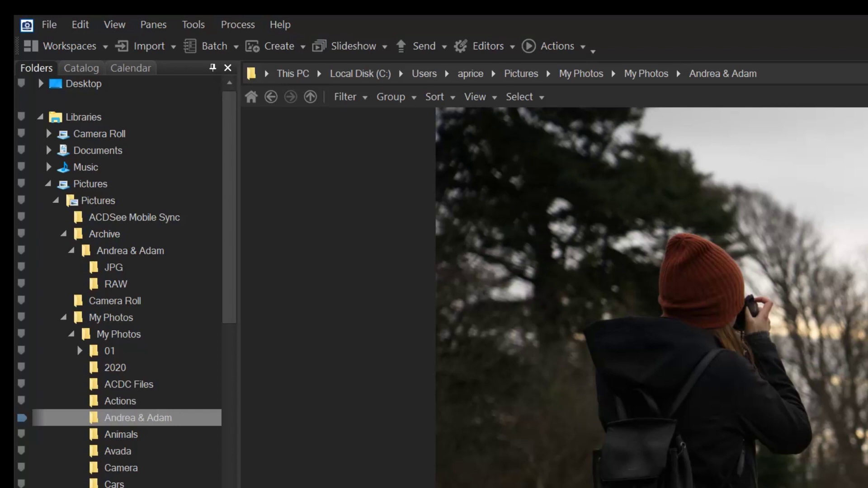
- Convert DSC07690 and DSC07709 to TIFF in their source folder, preserving metadata
left_click(221, 53)
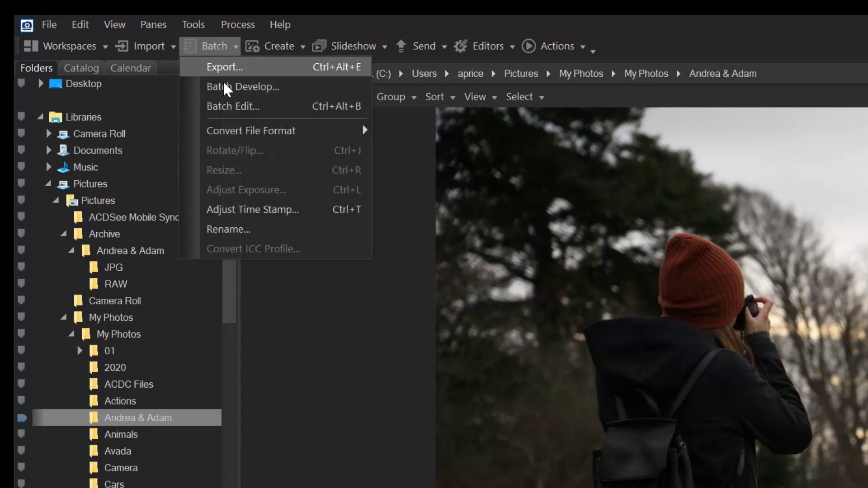
mouse_move(227, 131)
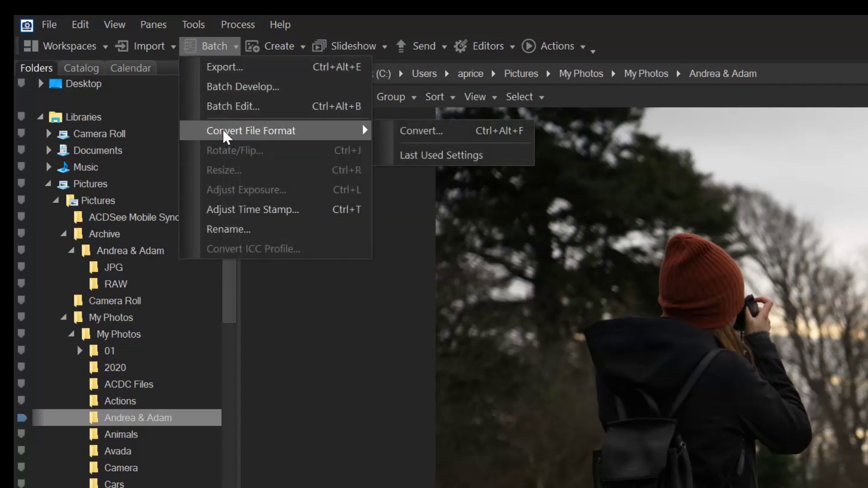
left_click(461, 135)
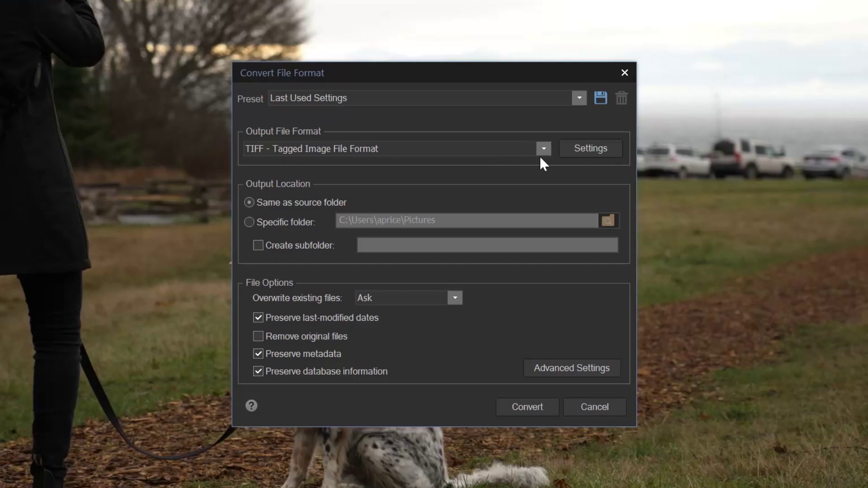
left_click(477, 206)
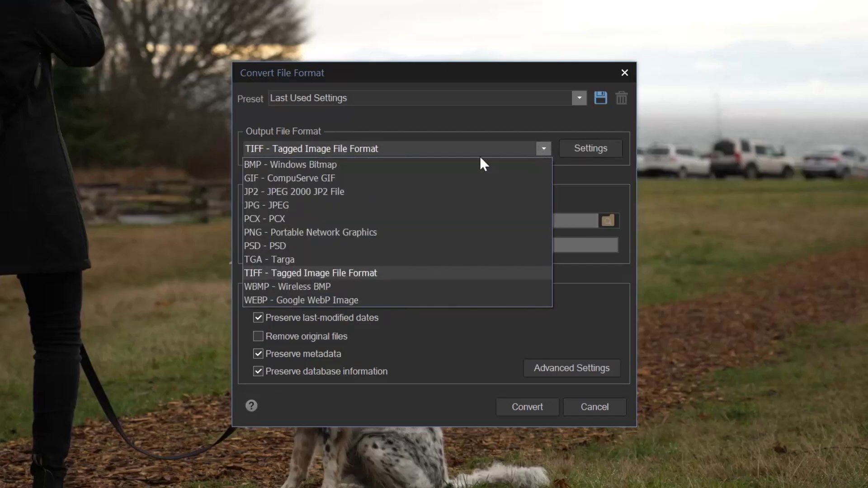
left_click(320, 274)
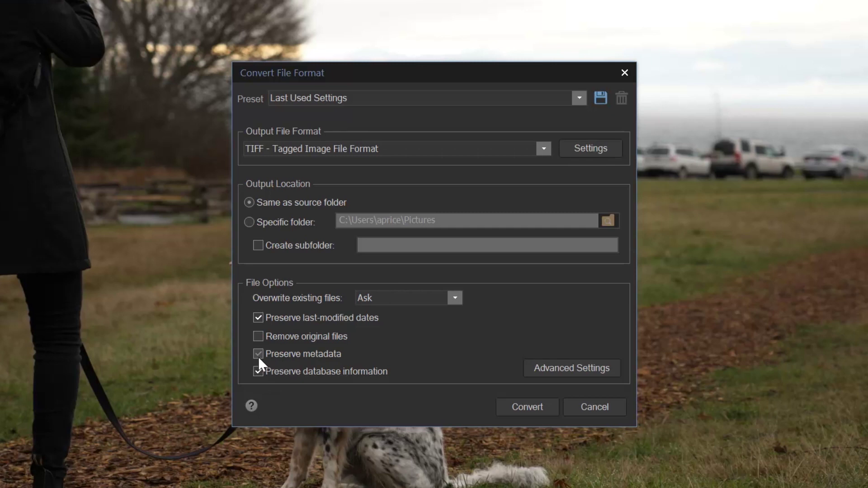
left_click(340, 355)
left_click(527, 408)
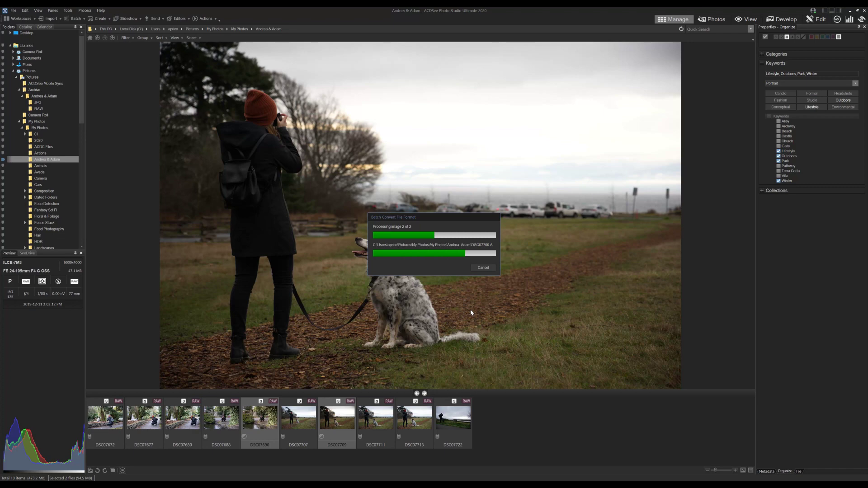
- Give the DSC07690 and DSC07709 TIFF copies a Blue label and a 5 rating
left_click(510, 288)
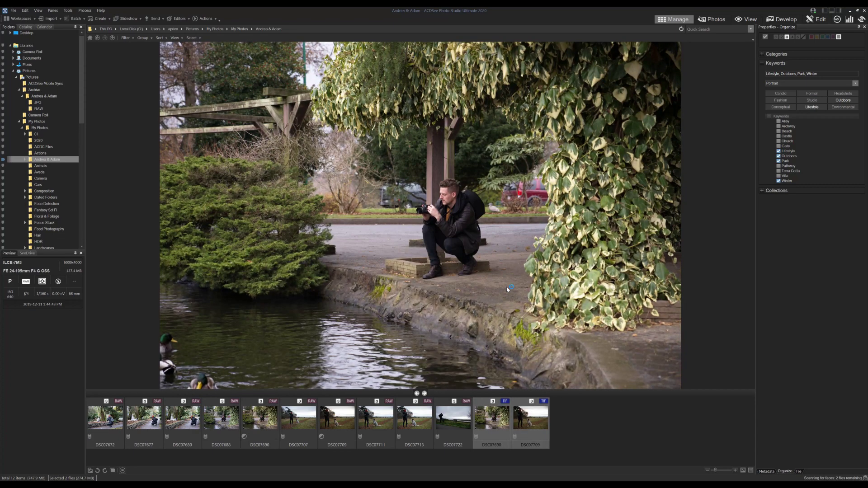
left_click(557, 395)
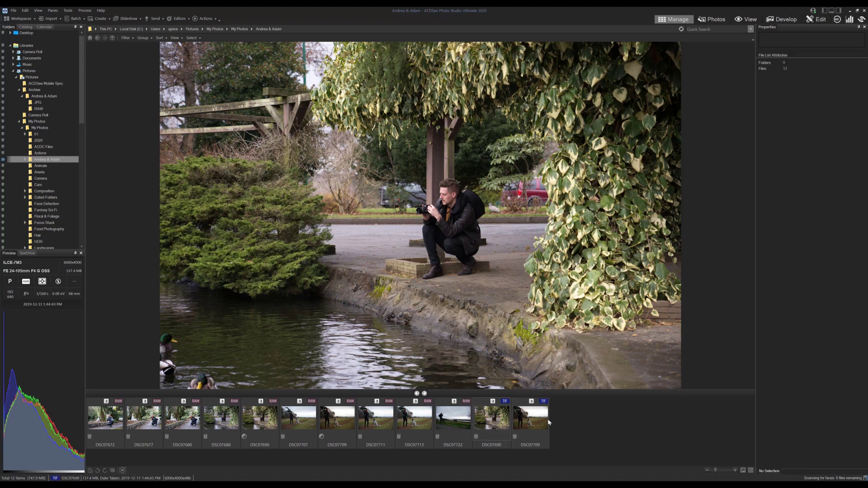
left_click(501, 418)
left_click(534, 422, "ctrl")
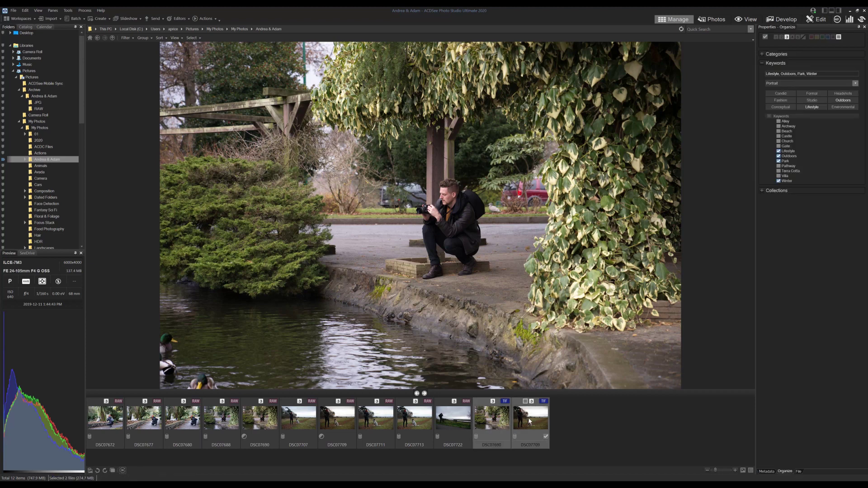
left_click(544, 416, "ctrl")
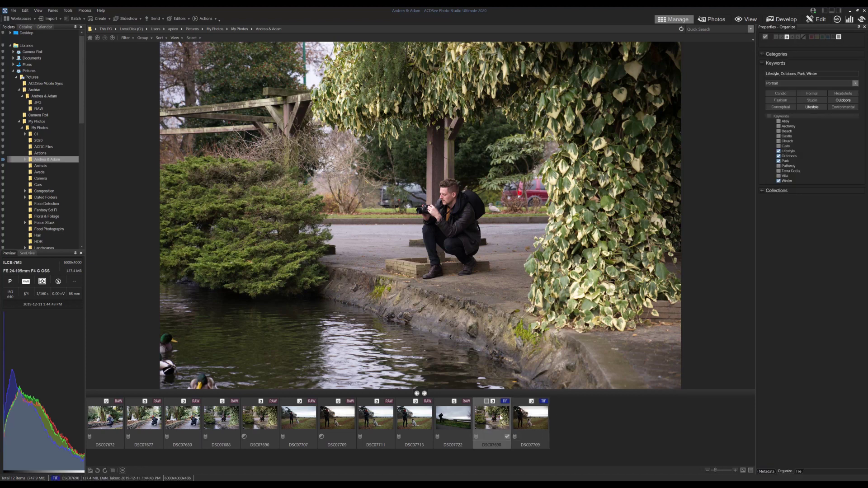
key("Right")
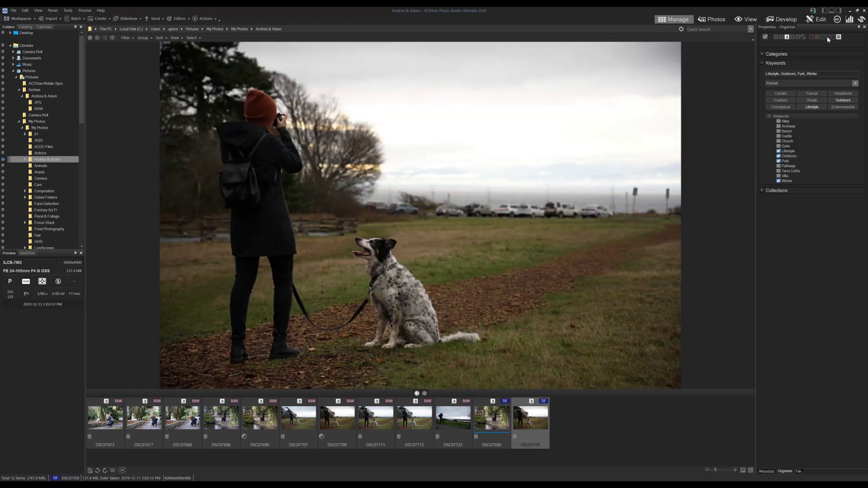
left_click(828, 38)
key("Left")
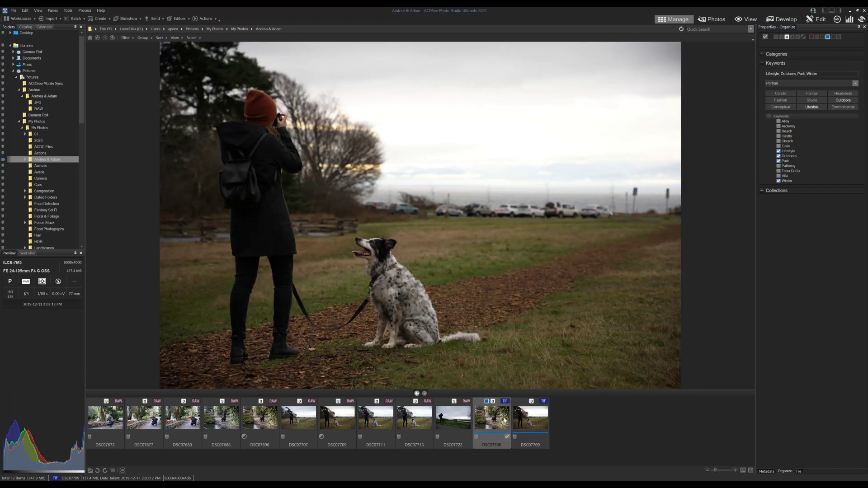
left_click(799, 37)
key("Right")
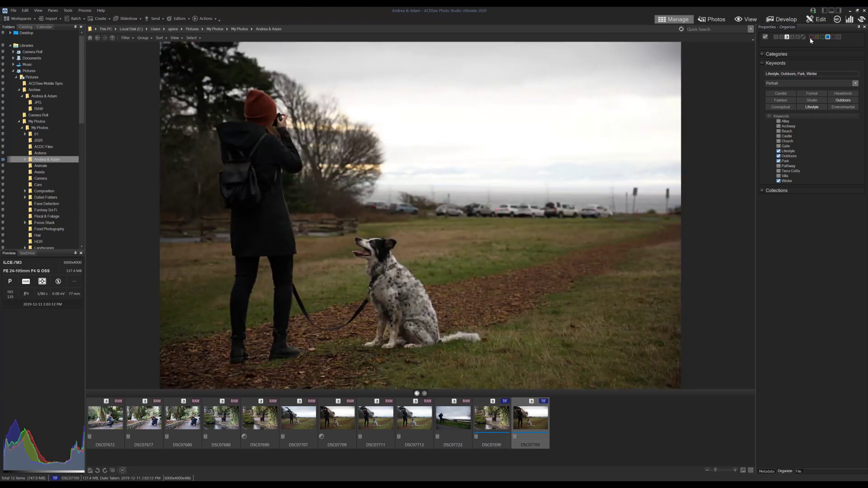
left_click(797, 37)
left_click(577, 419)
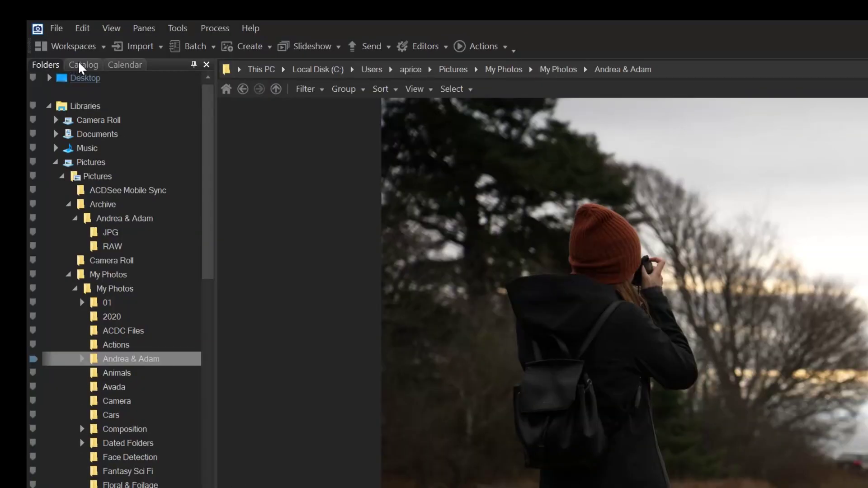
- Filter the Catalog by Blue label, Five rating and the Park keyword
left_click(80, 66)
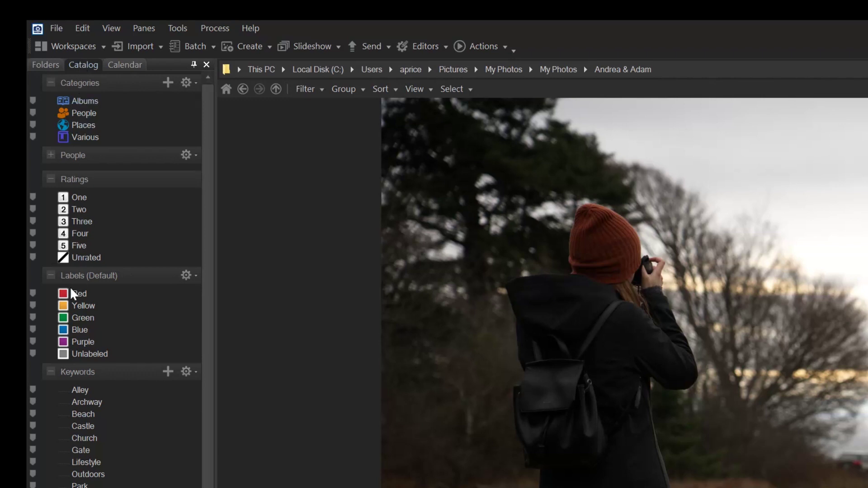
left_click(33, 329)
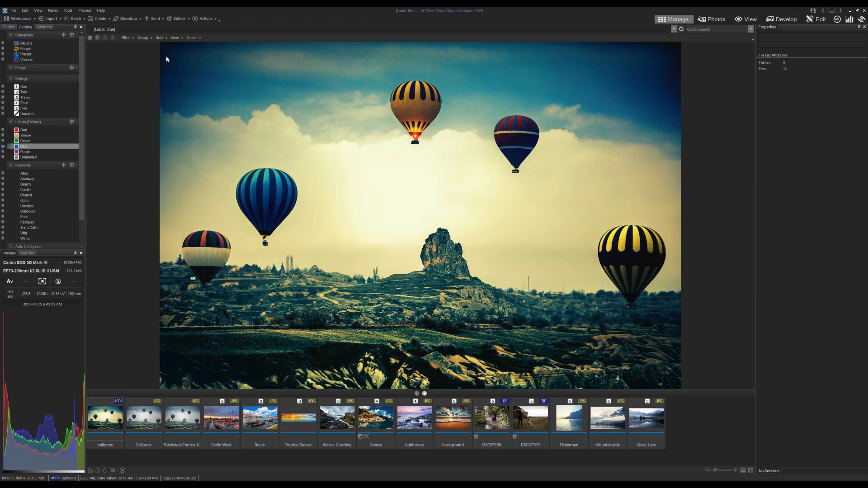
left_click(174, 37)
left_click(185, 55)
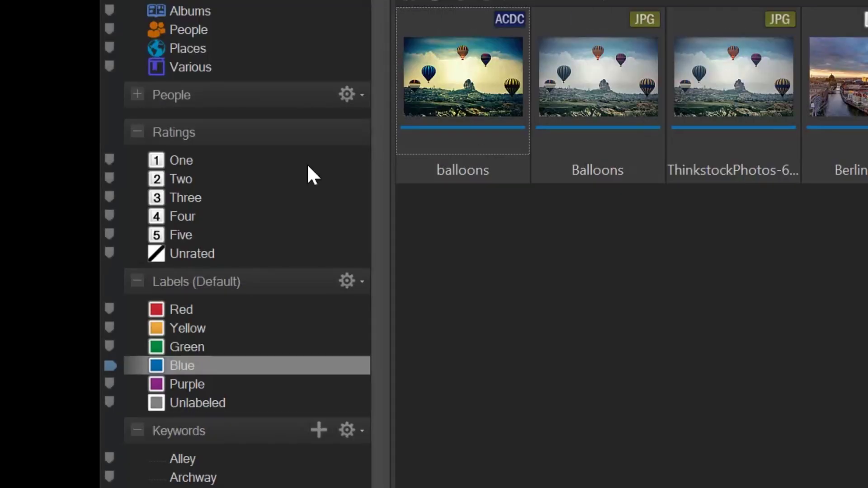
left_click(109, 235)
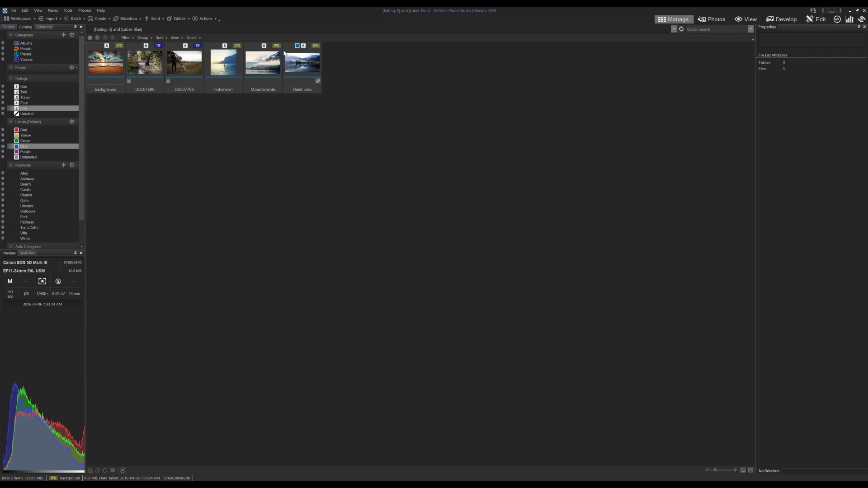
left_click_drag(83, 68, 83, 89)
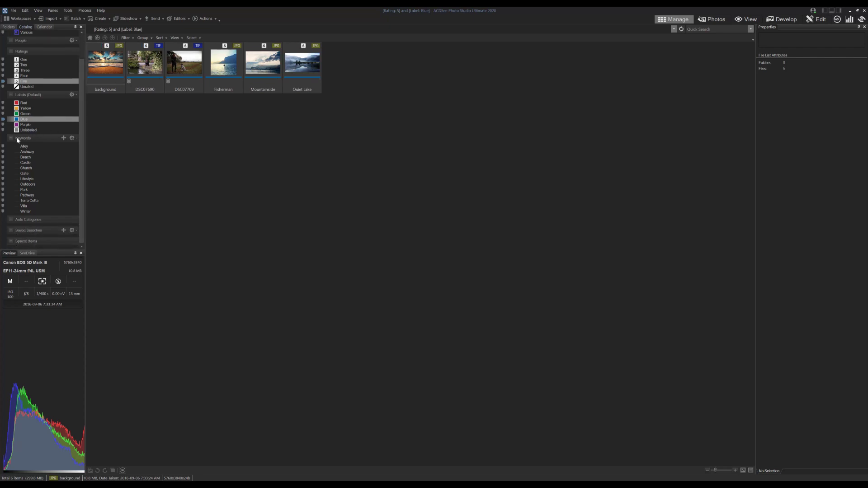
left_click(2, 191)
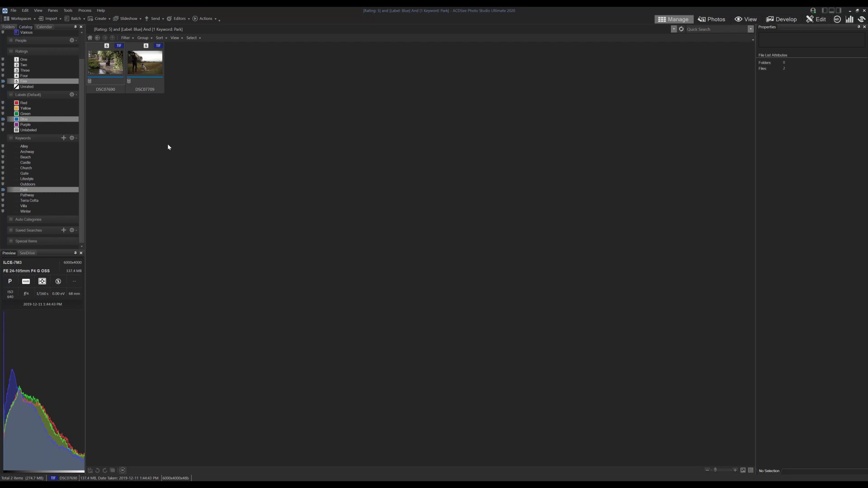
- Return to the Andrea & Adam folder and select the two TIFF copies
left_click(8, 27)
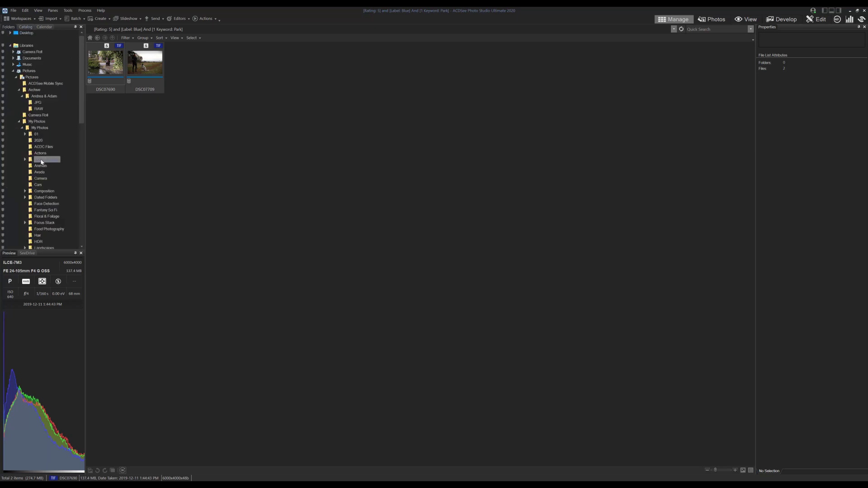
left_click(42, 160)
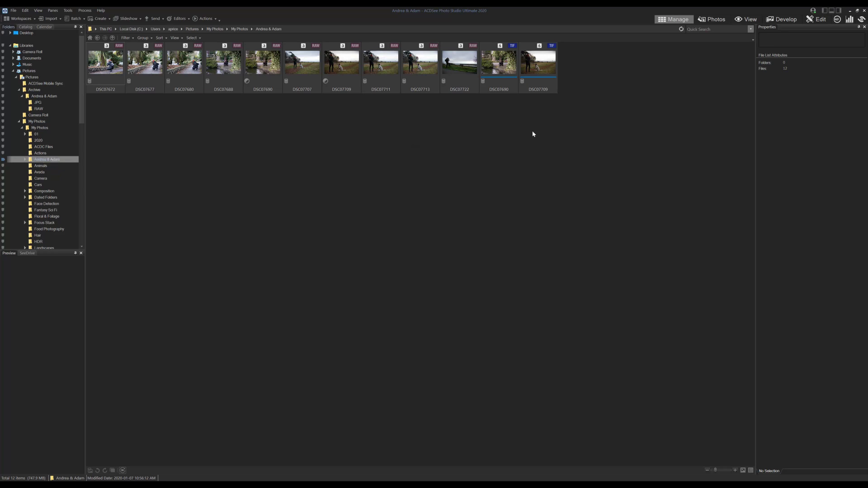
left_click_drag(557, 118, 481, 44)
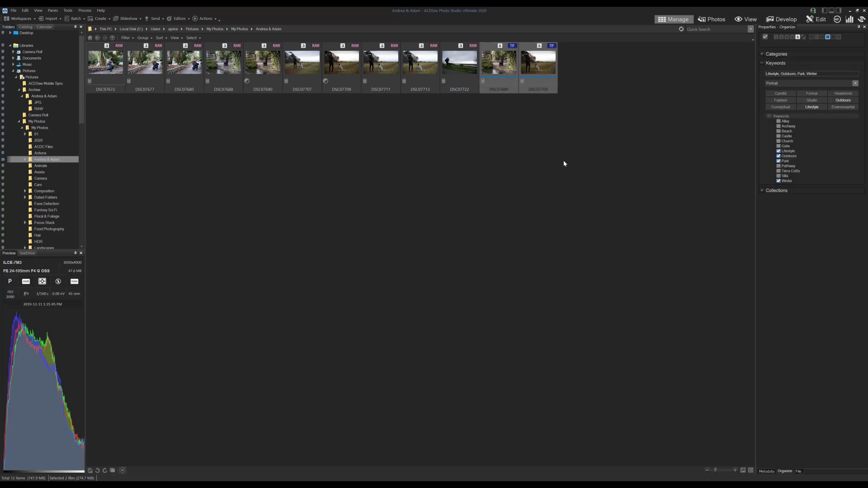